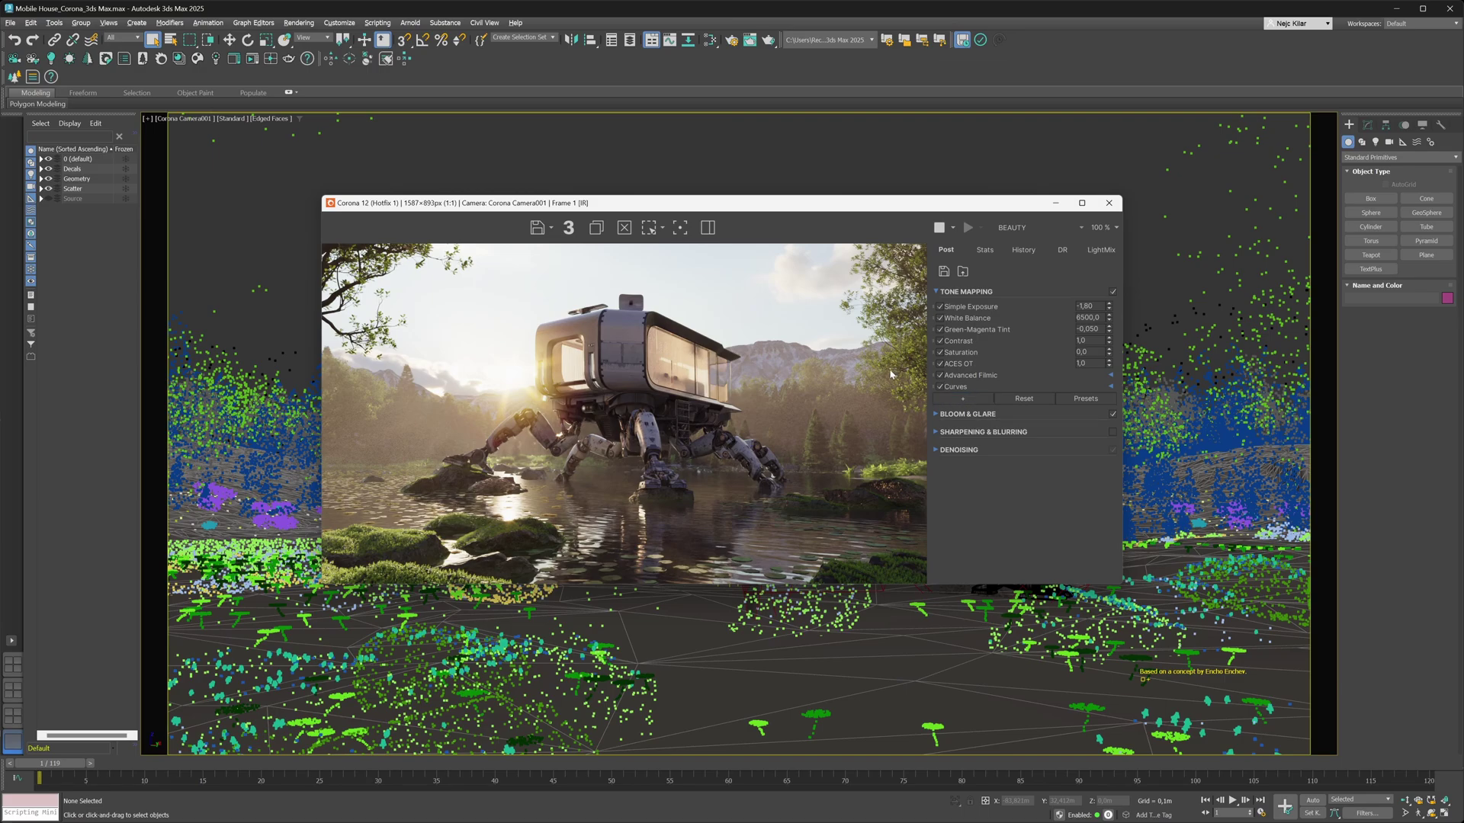
left_click(984, 251)
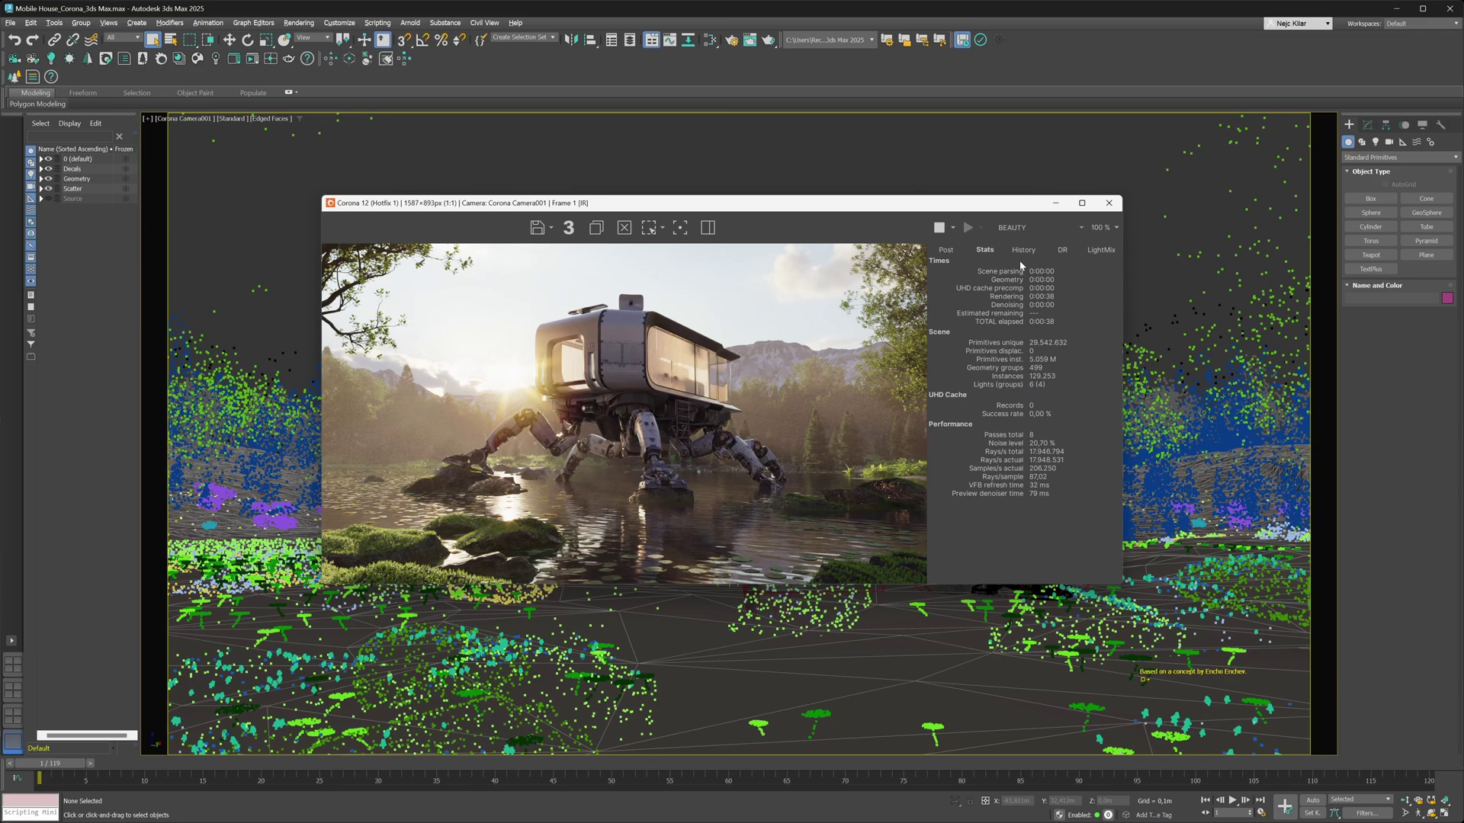
left_click(1023, 250)
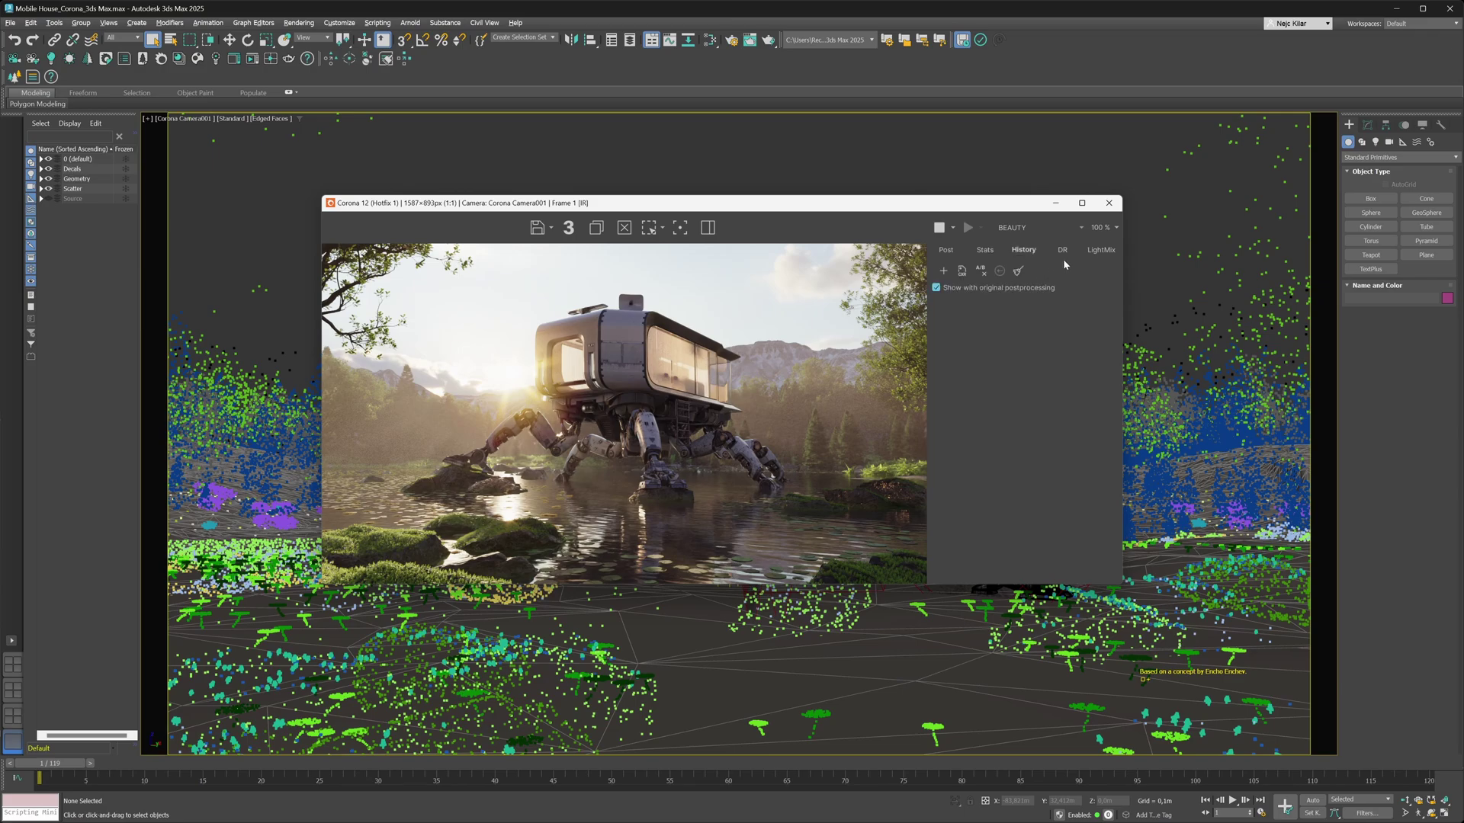
left_click(1064, 252)
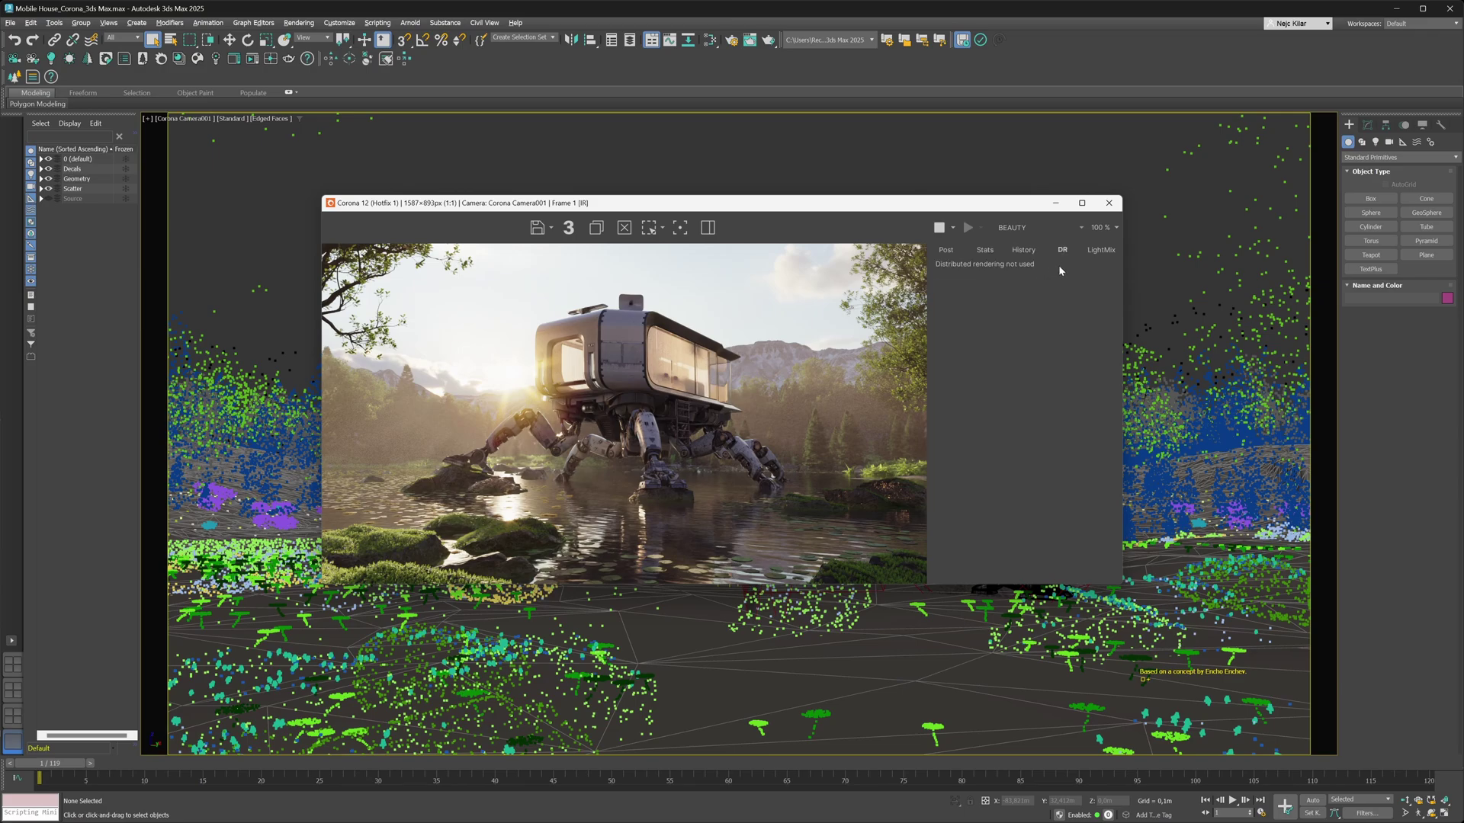
left_click(1098, 251)
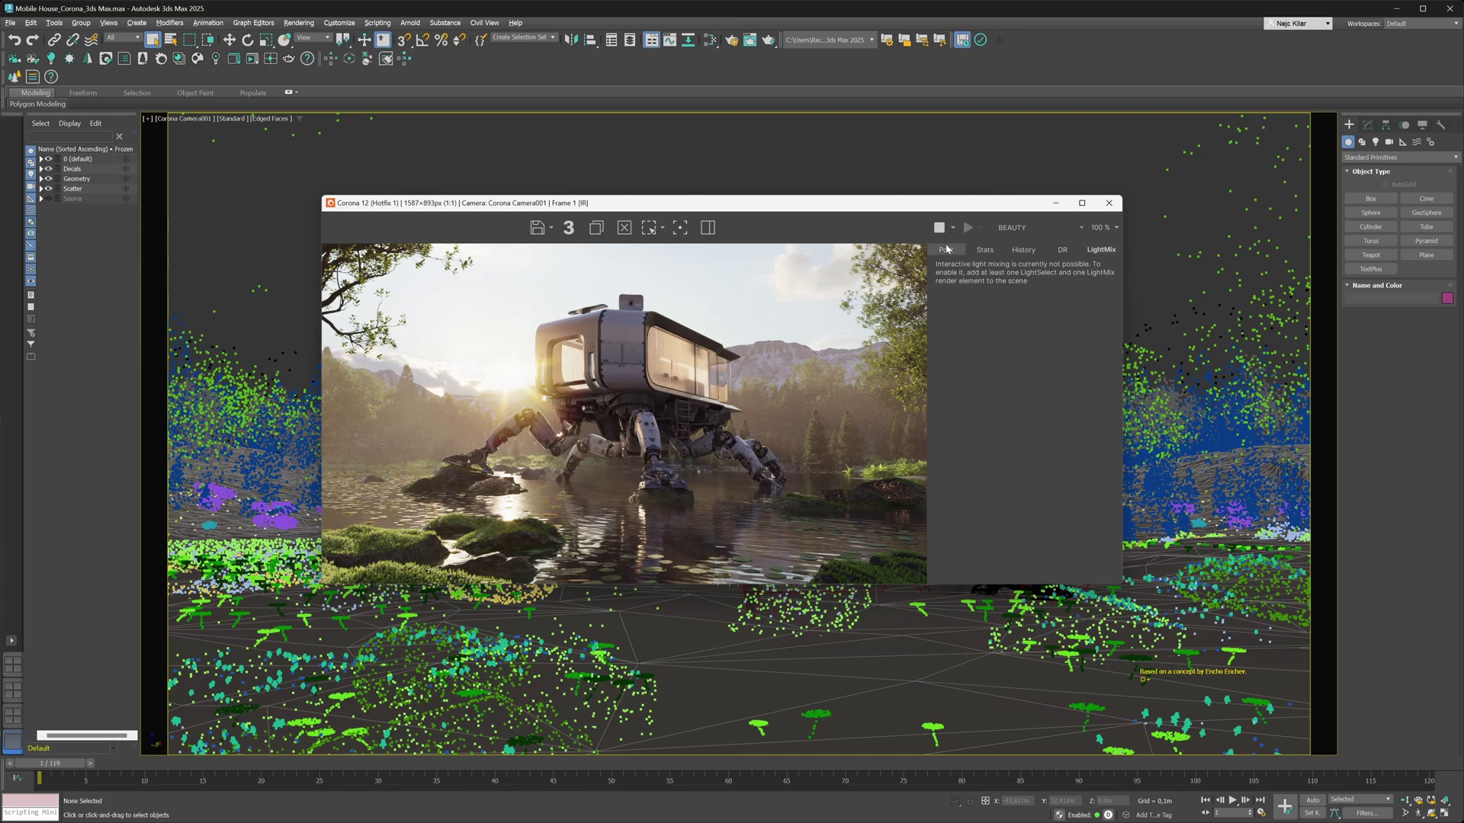
left_click(946, 250)
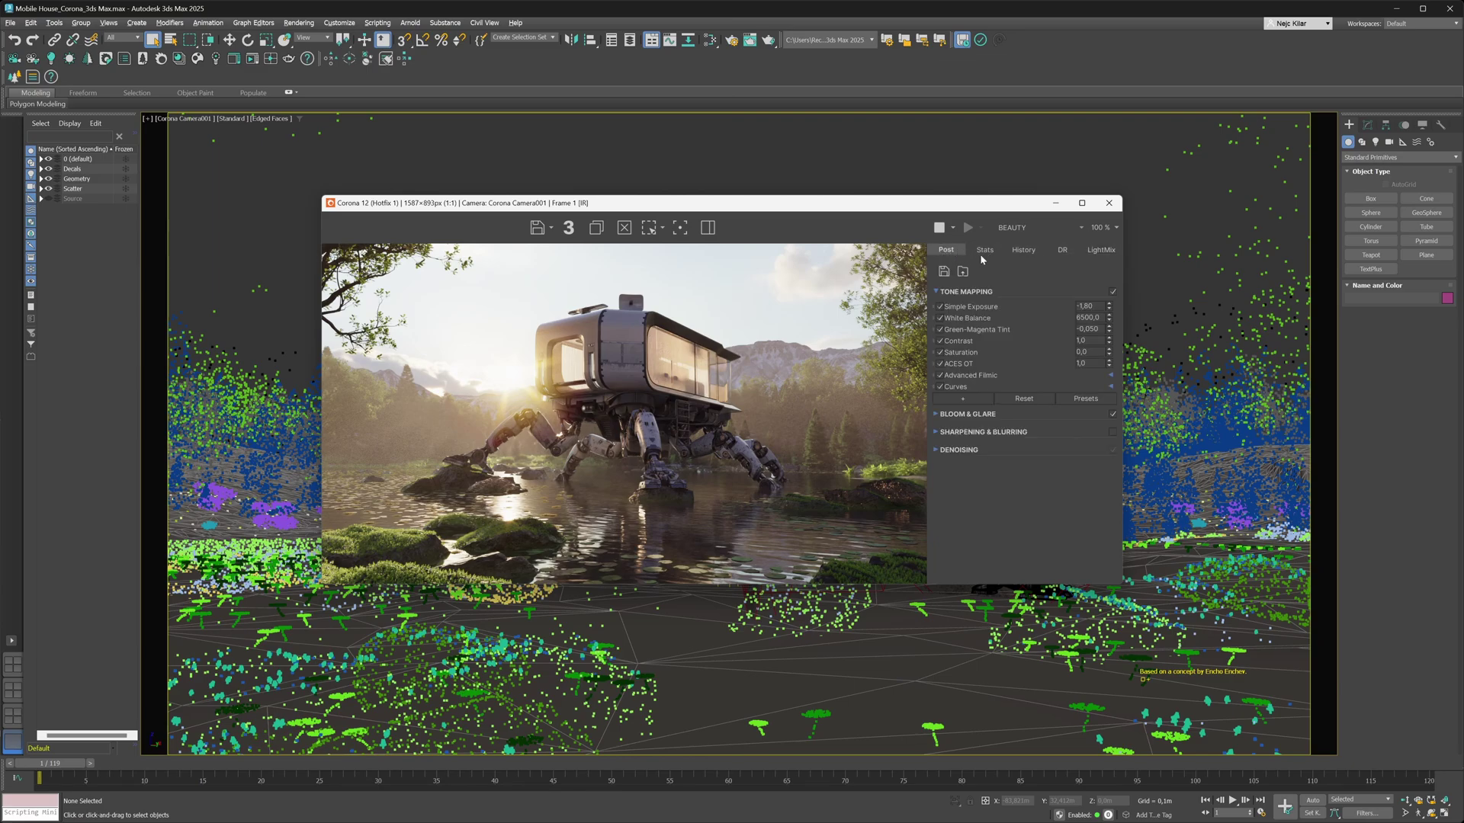
left_click(1076, 228)
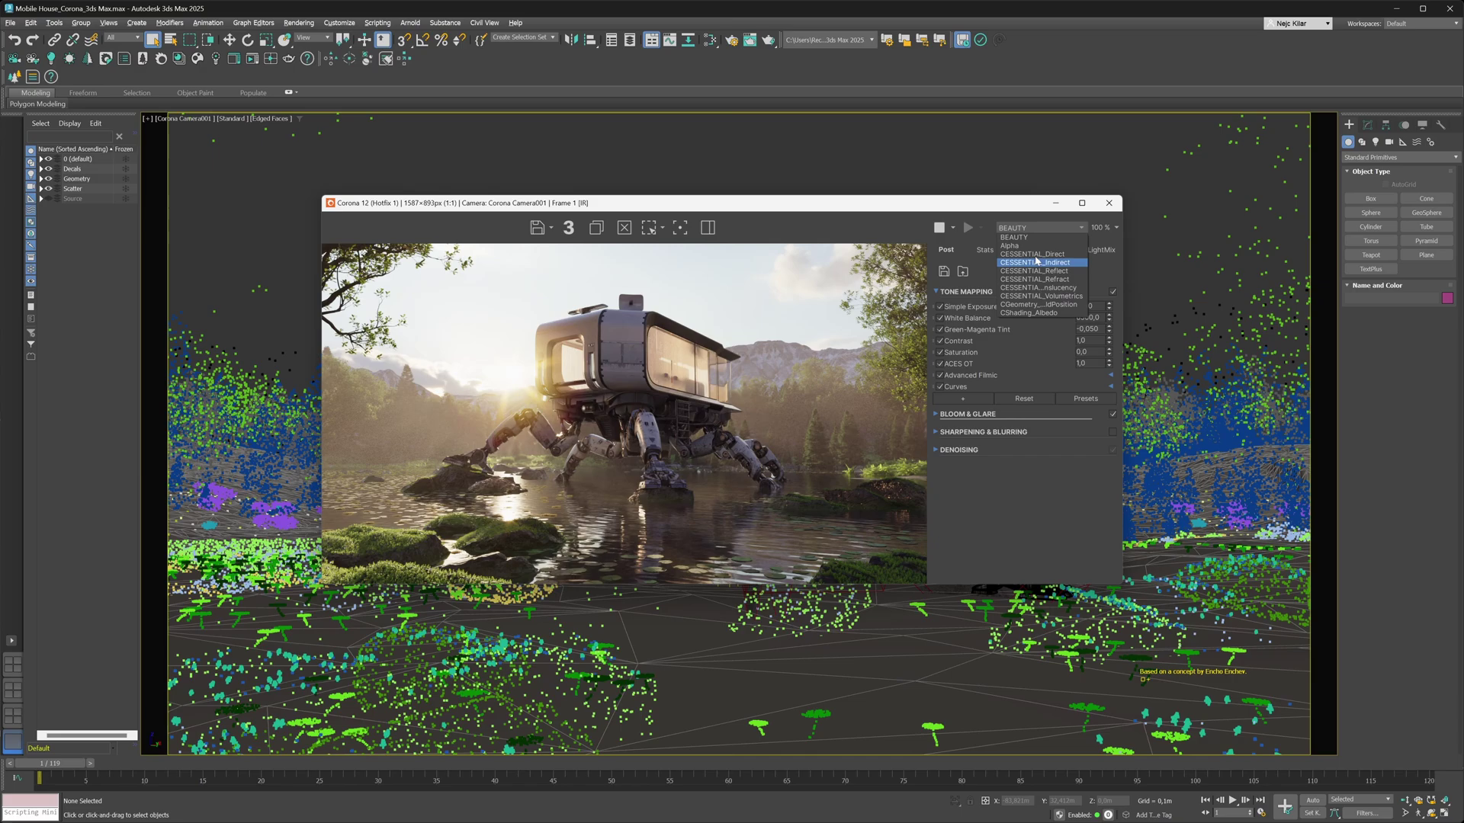
left_click(1060, 237)
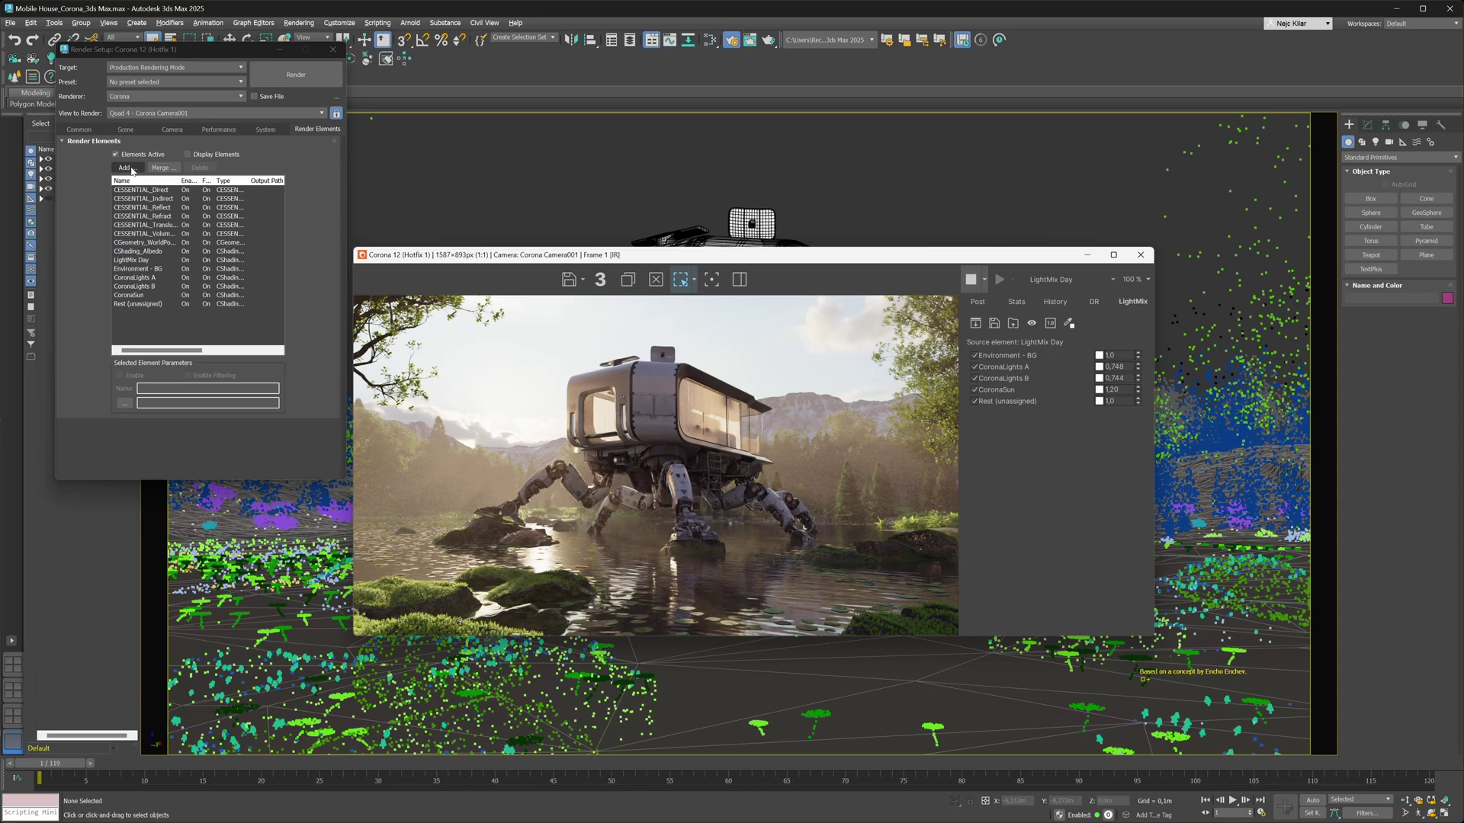
Add a CShading_LightMix render element and rename it to LightMix Night.
left_click(125, 168)
scroll(151, 317, "down", 5)
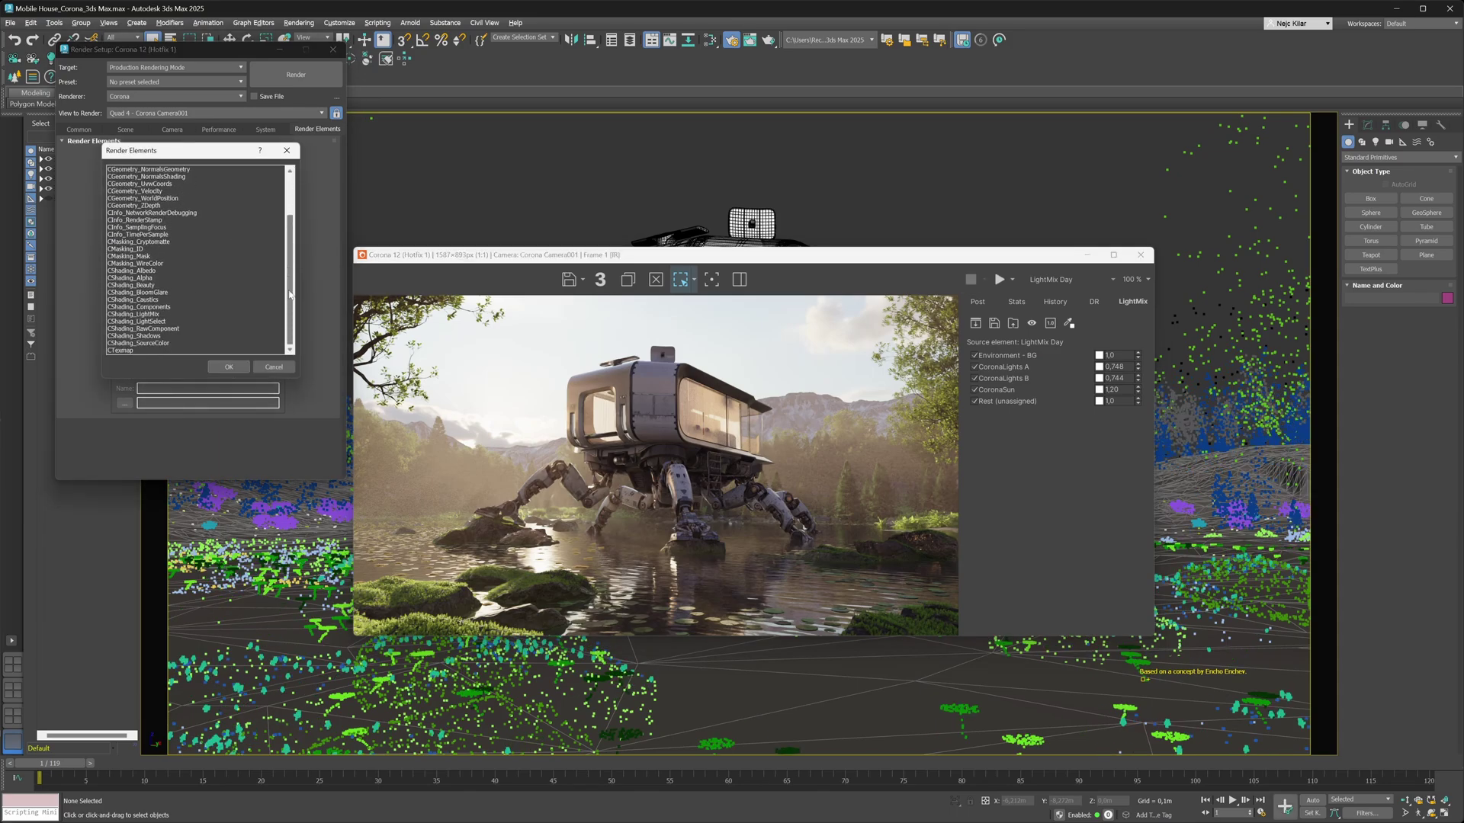
left_click(151, 317)
left_click(229, 366)
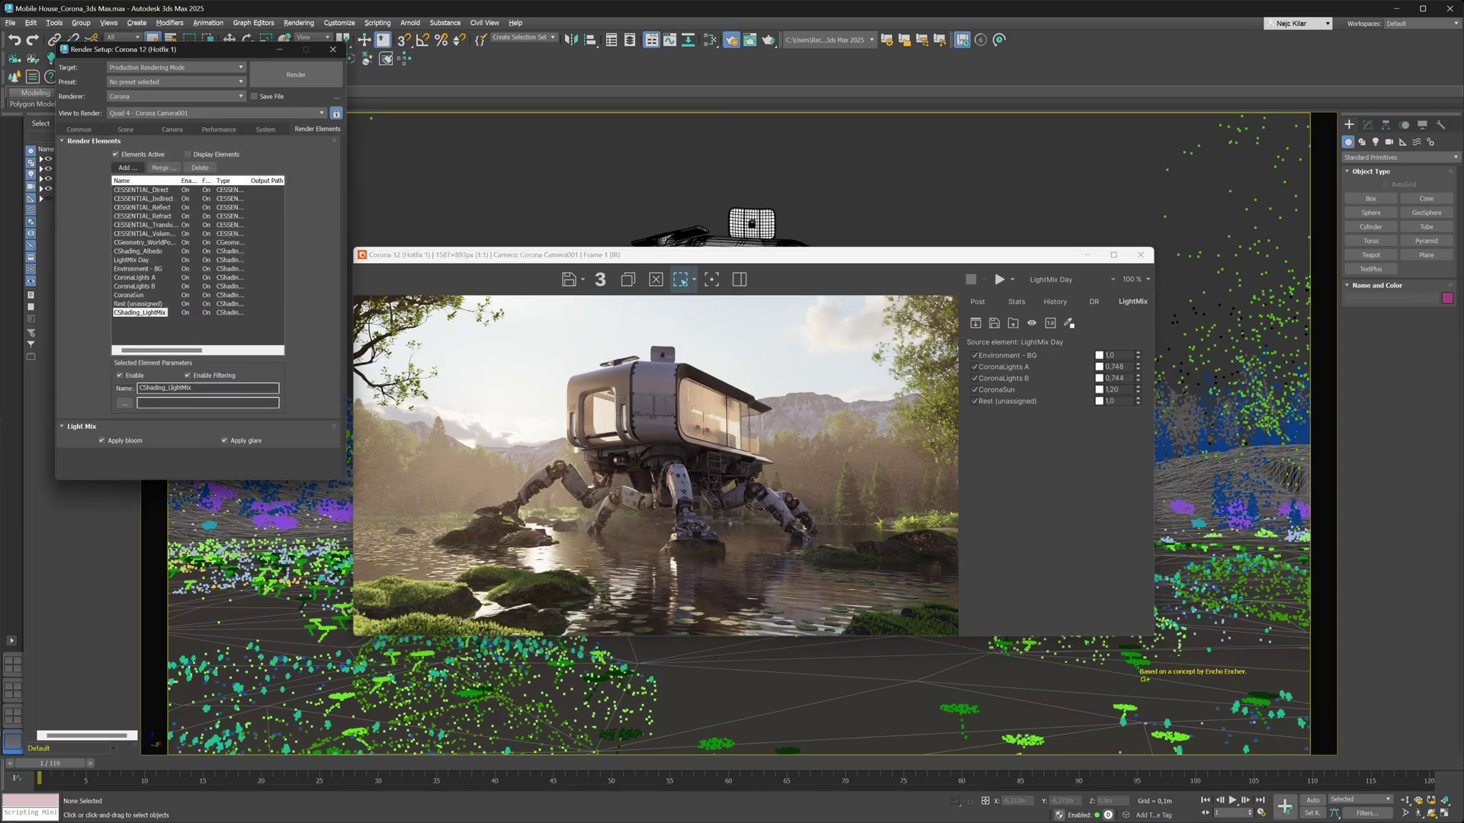
key("shift+Home")
key("BackSpace")
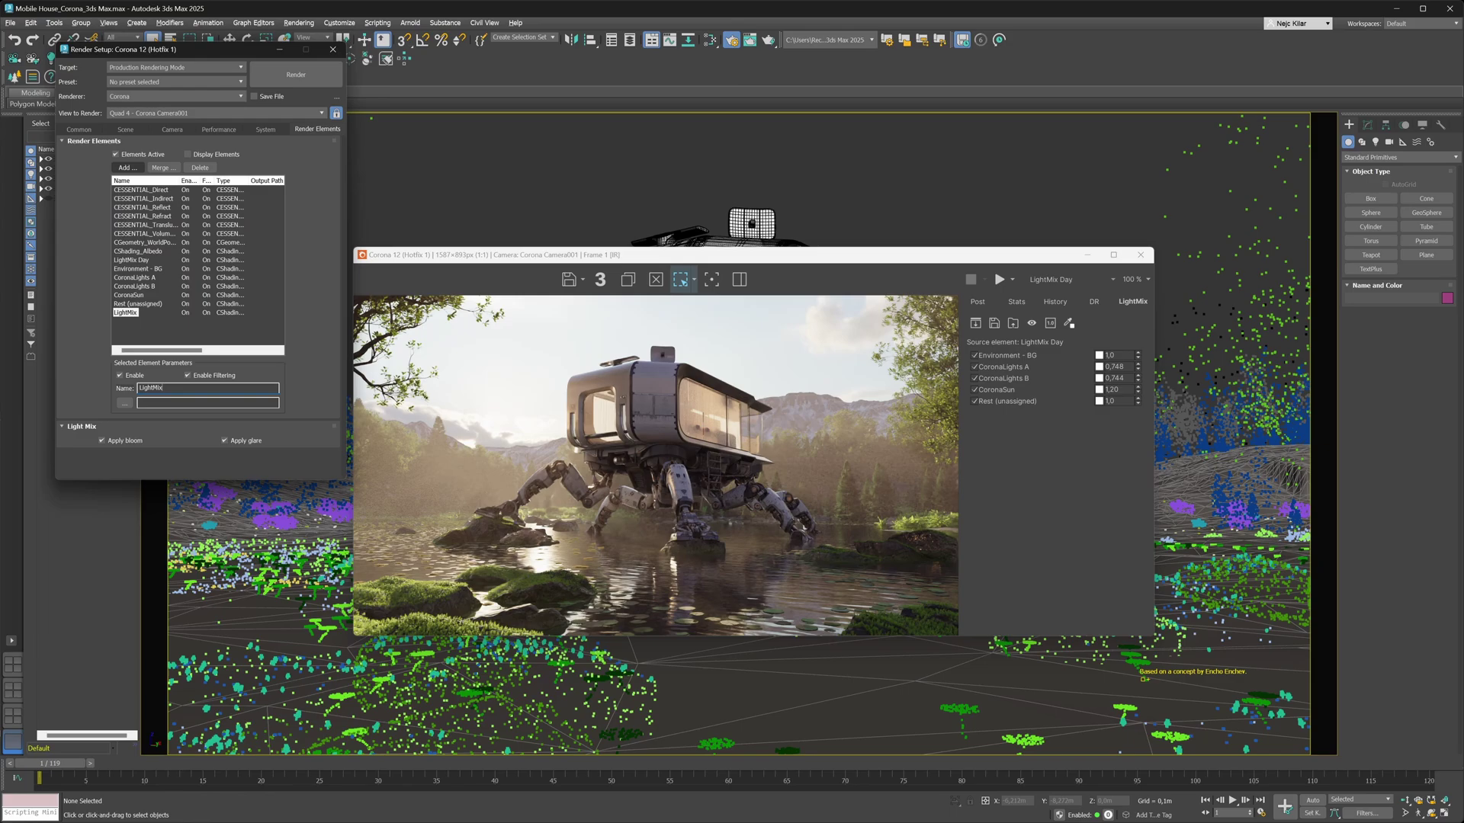
type("Night")
left_click(956, 339)
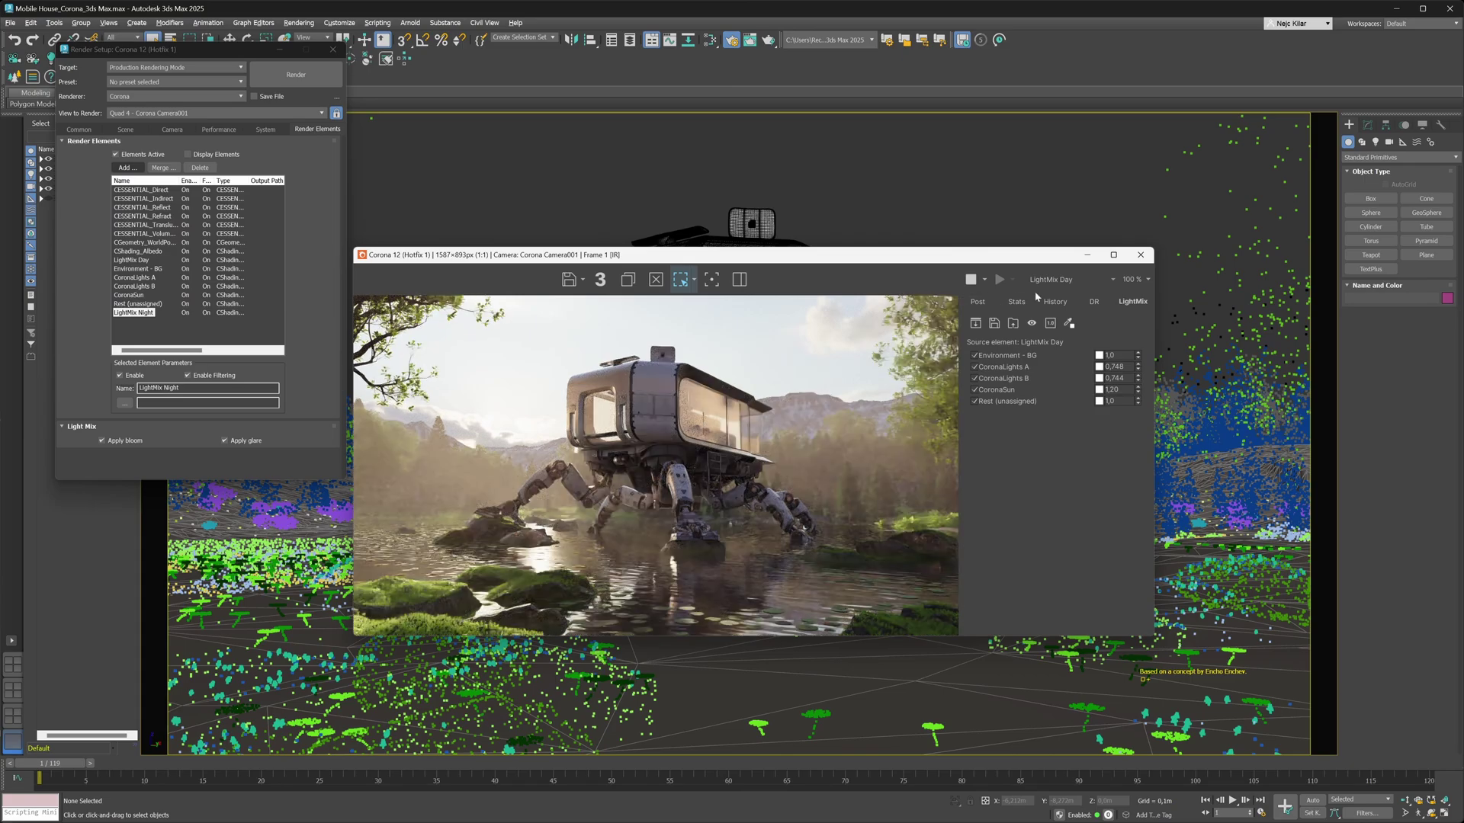
Show the LightMix Night mix and switch off Environment - BG, CoronaSun and Rest (unassigned).
left_click(1113, 280)
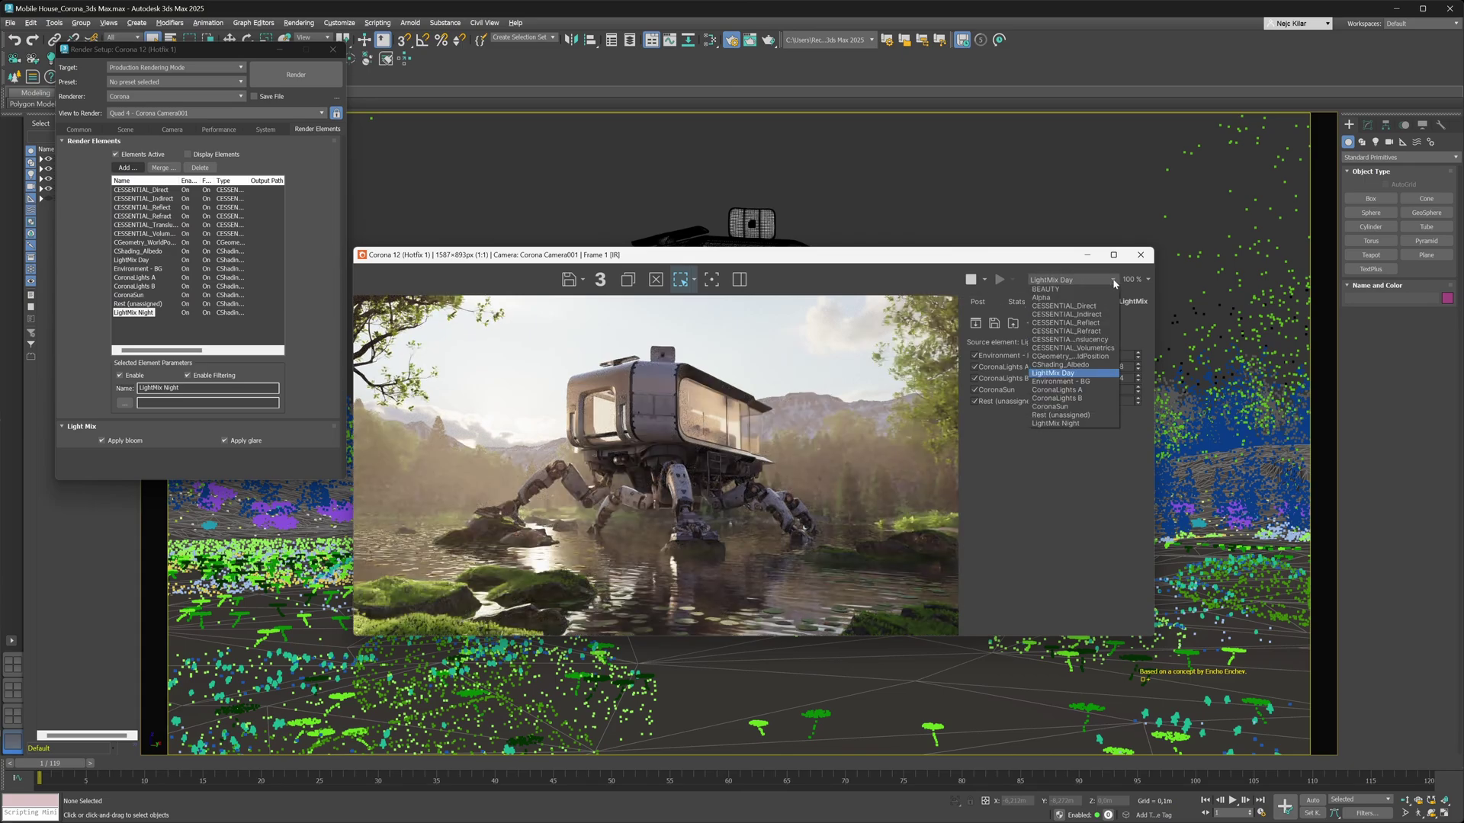
left_click(1082, 424)
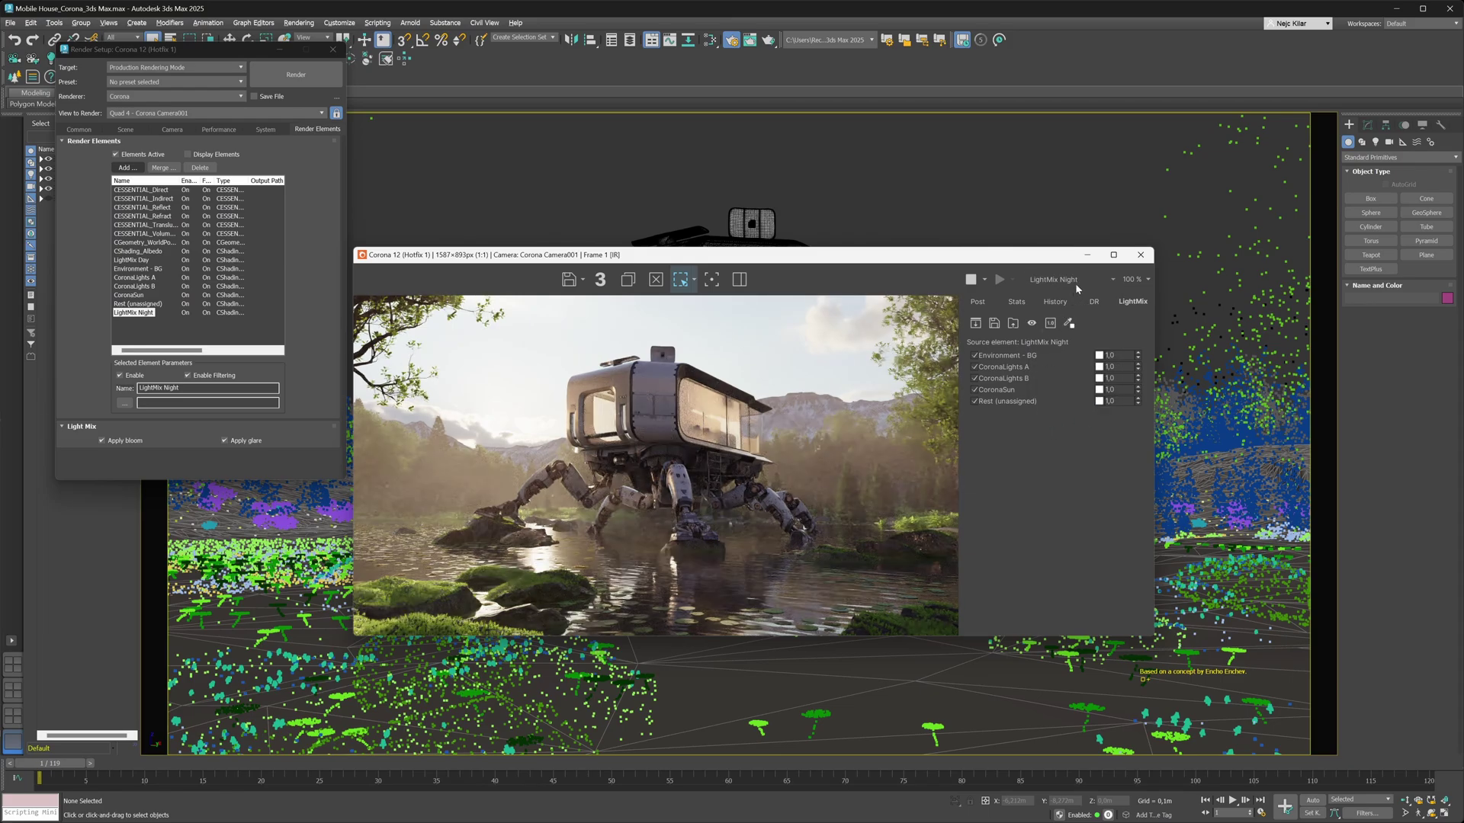
left_click(974, 390)
left_click(975, 356)
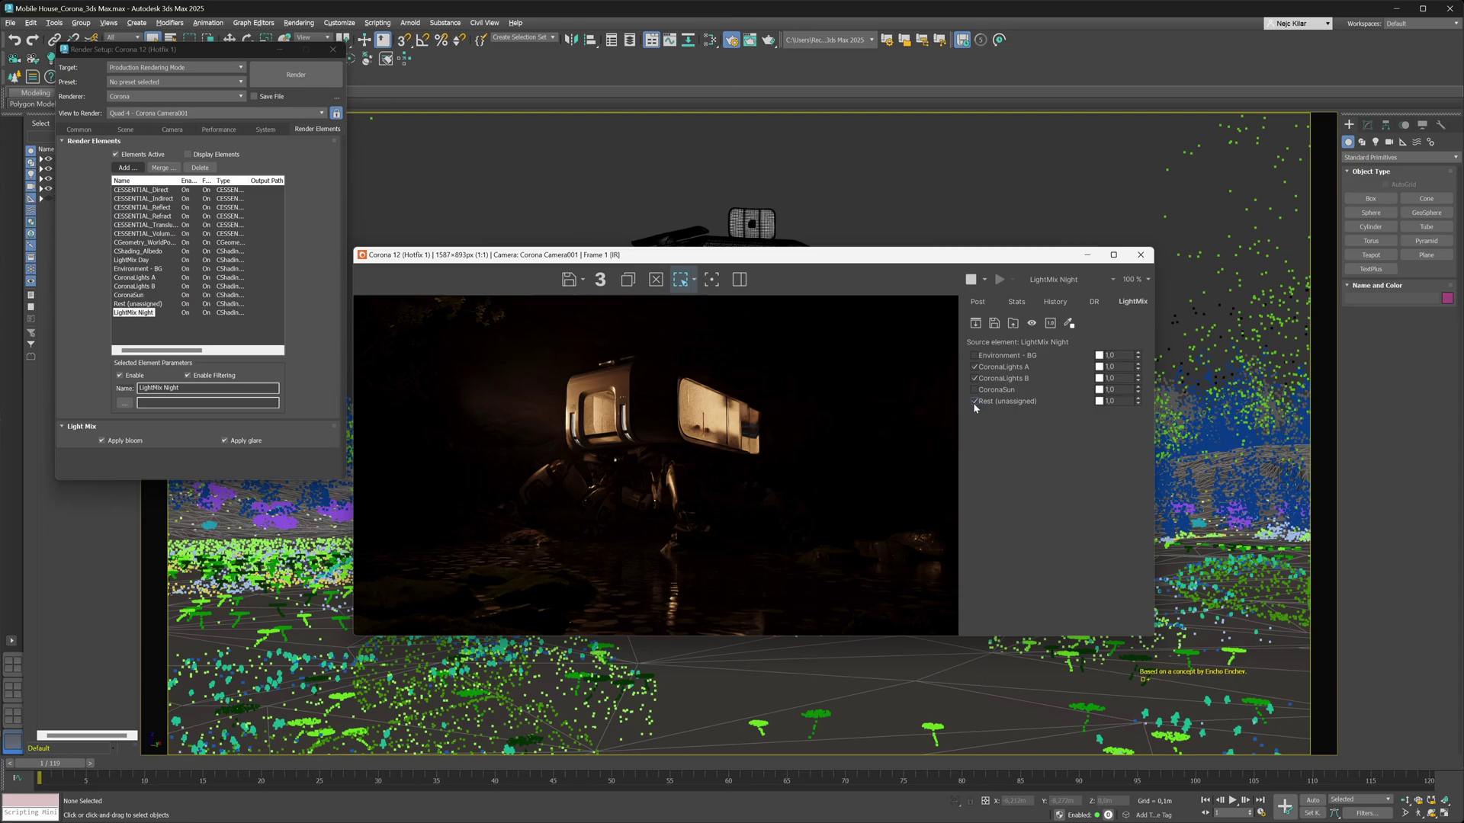
left_click(978, 401)
left_click(1090, 285)
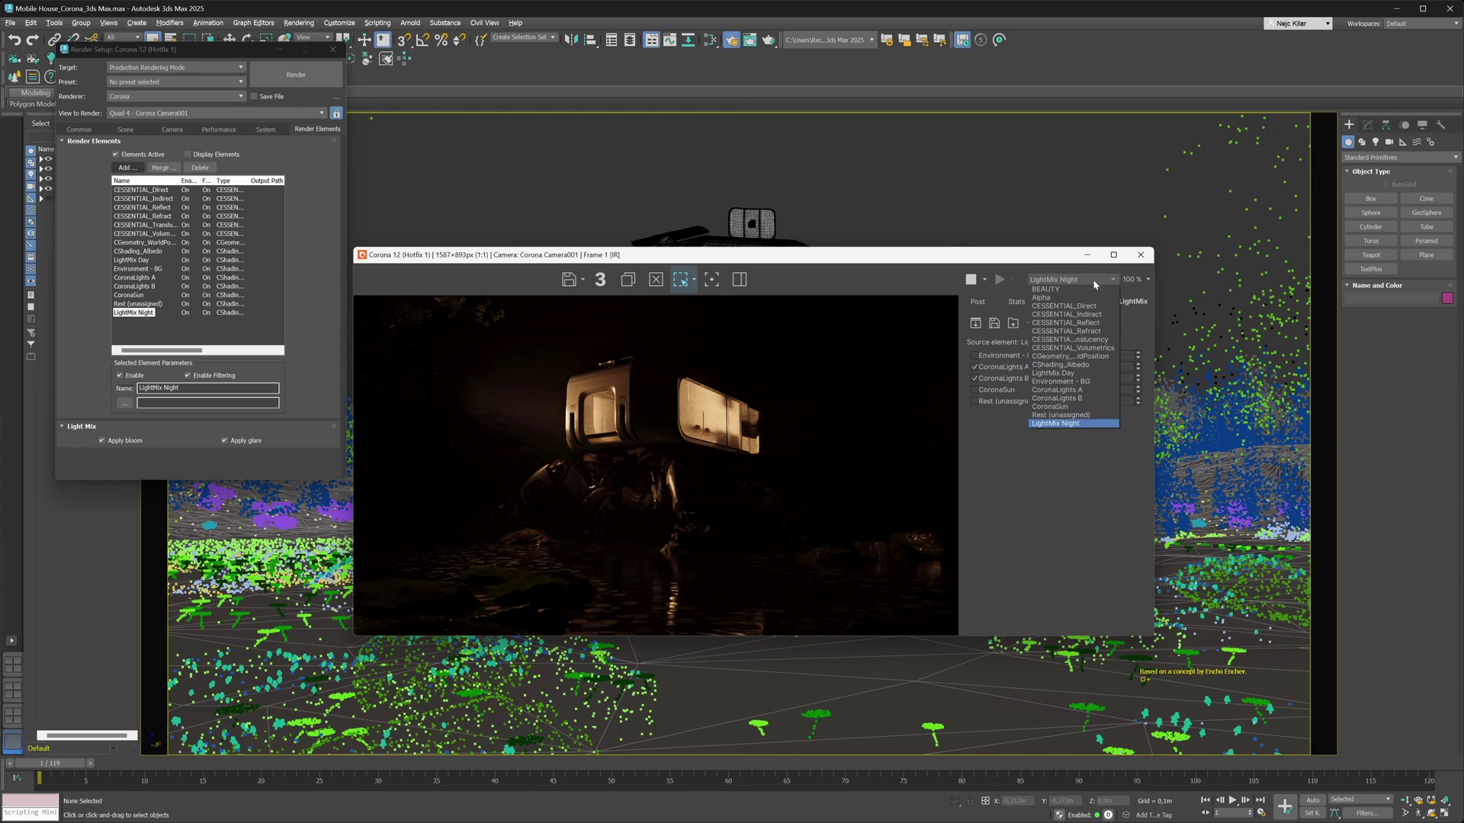
In the LightMix Night mix, switch off CoronaLights B so only CoronaLights A stays lit.
left_click(1060, 374)
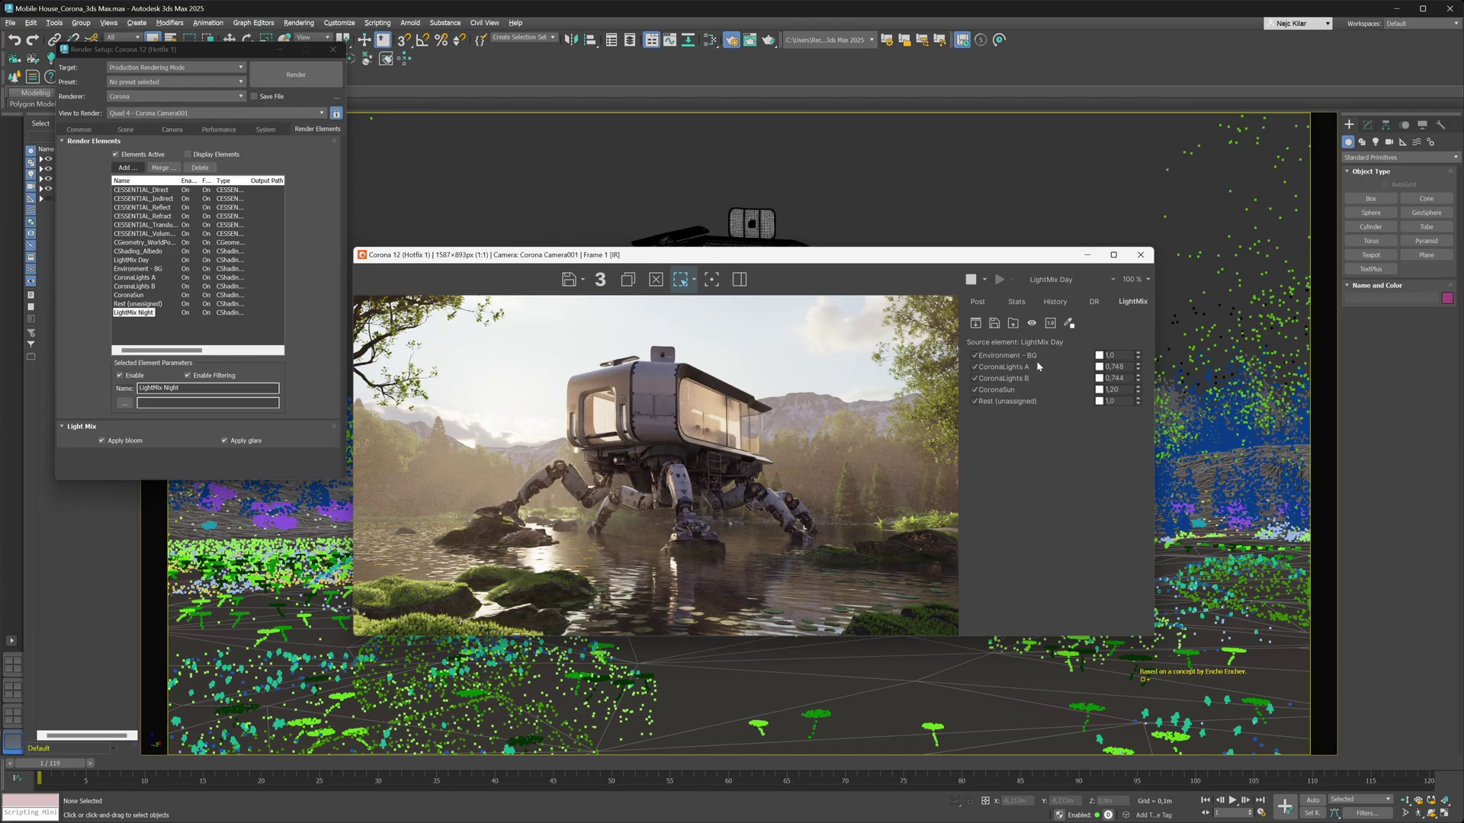
left_click(1066, 279)
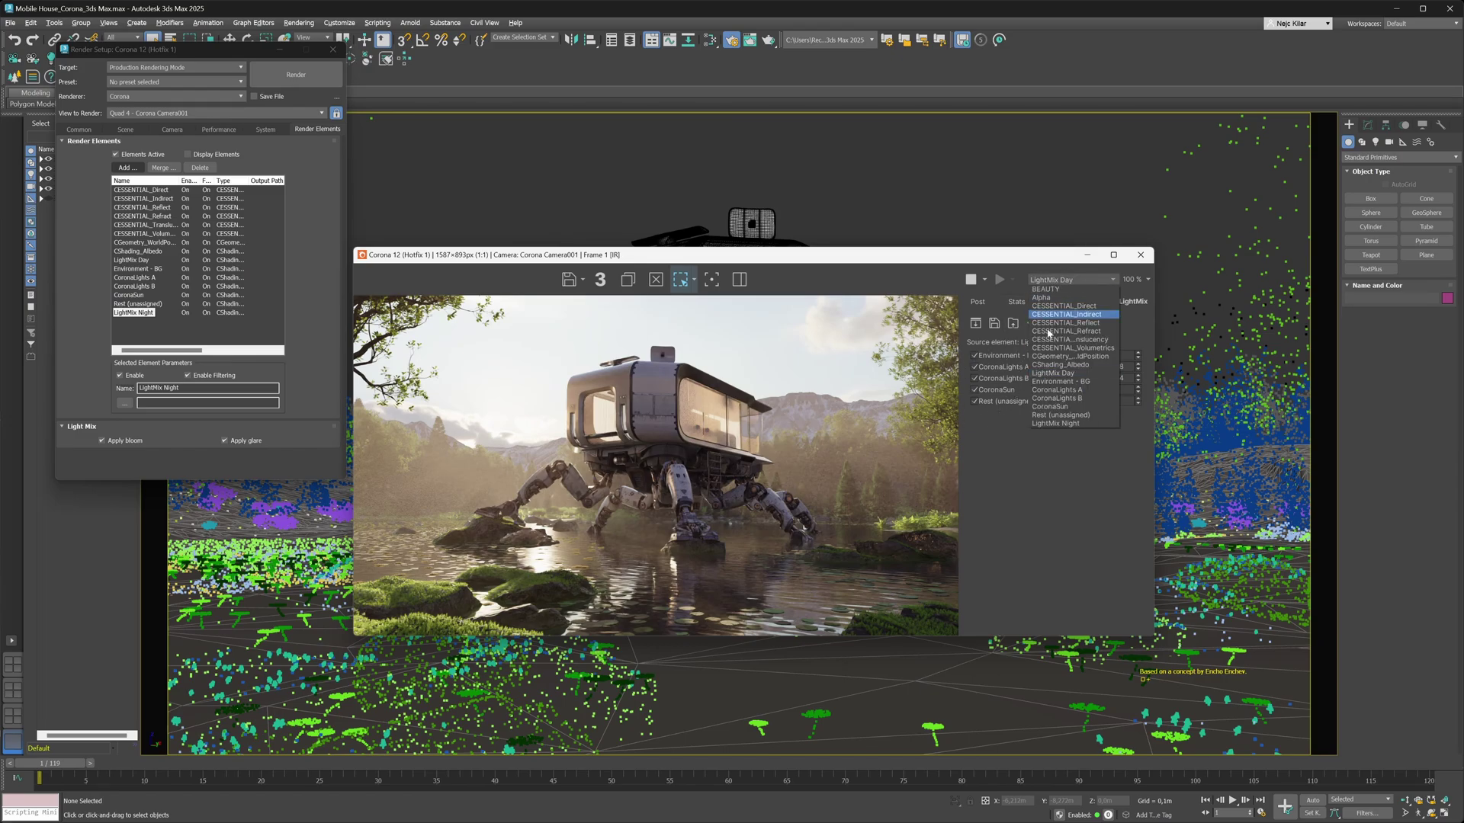
left_click(1055, 423)
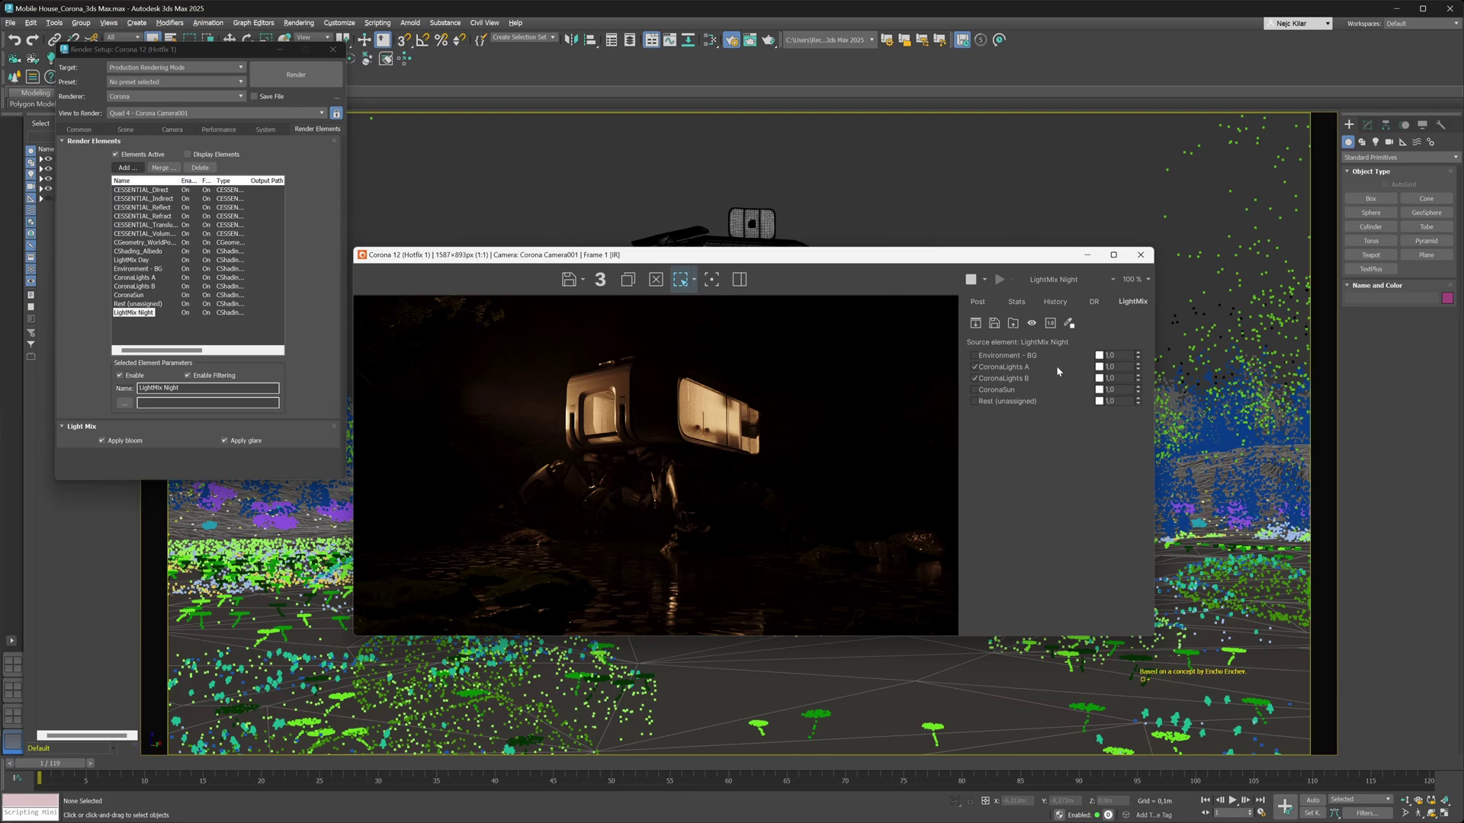
left_click(979, 379)
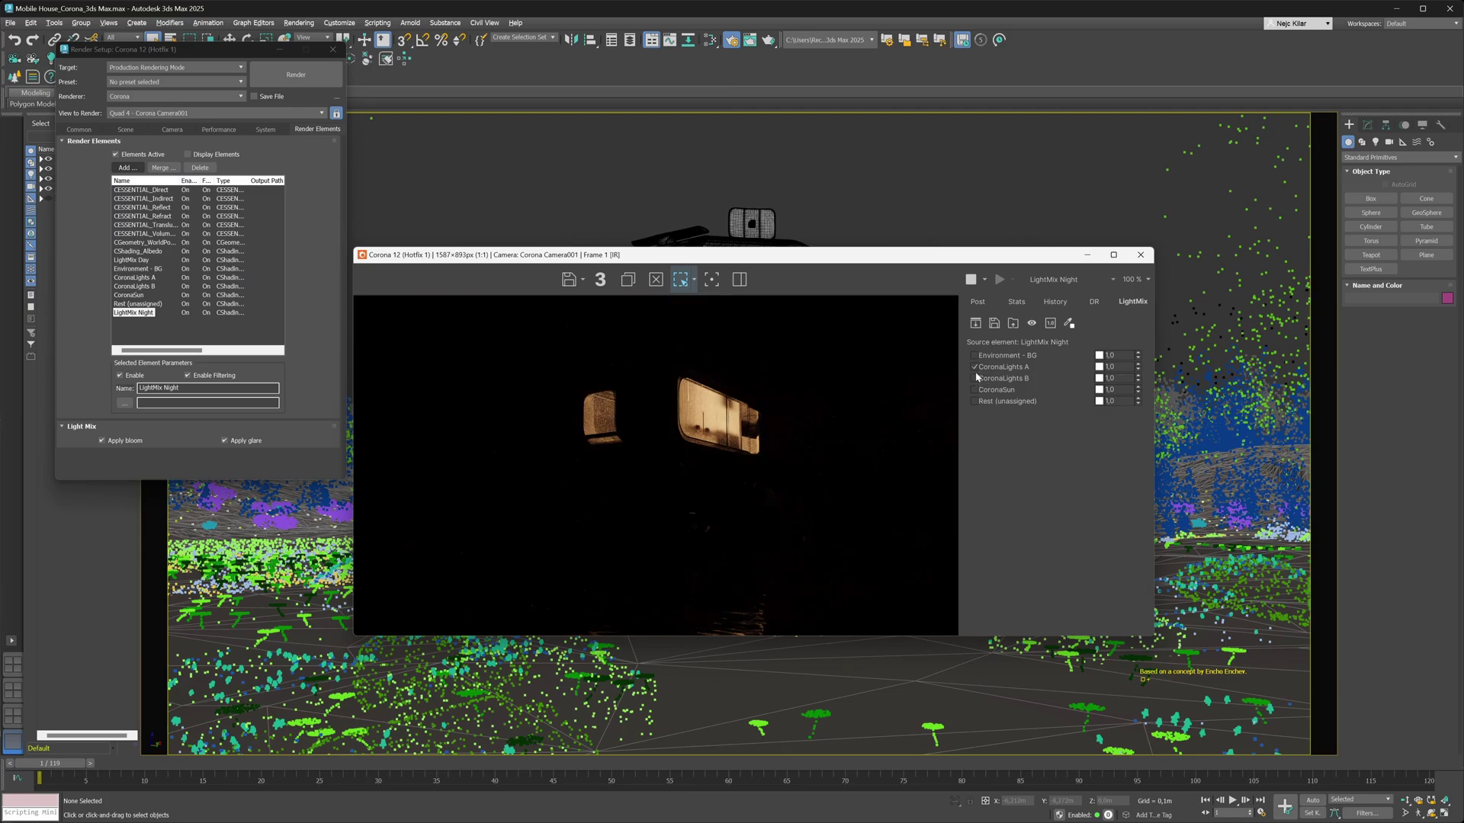
In the LightMix Day mix, switch off CoronaLights A and B, then return to LightMix Night.
left_click(1055, 282)
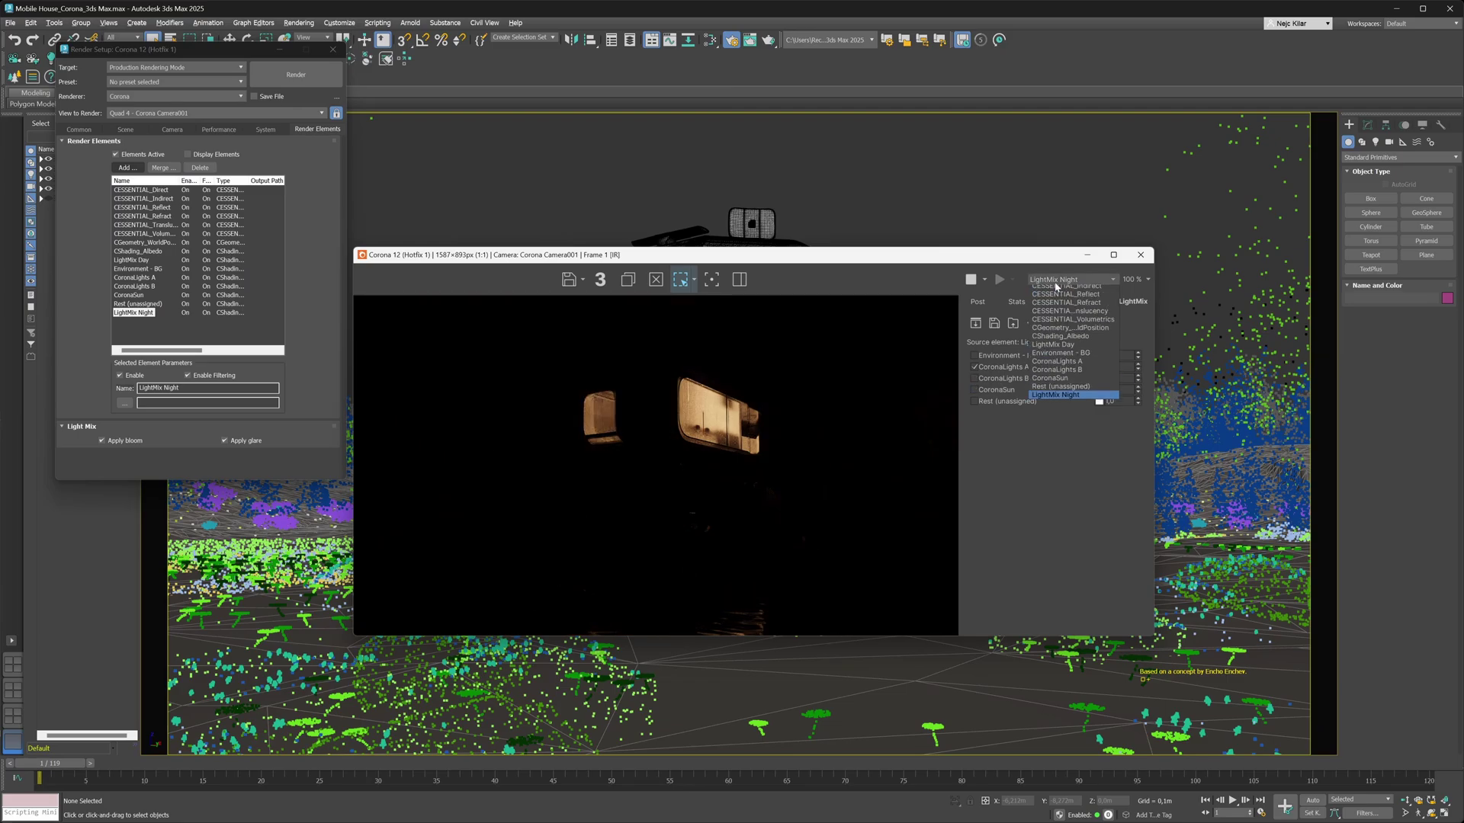
left_click(1047, 373)
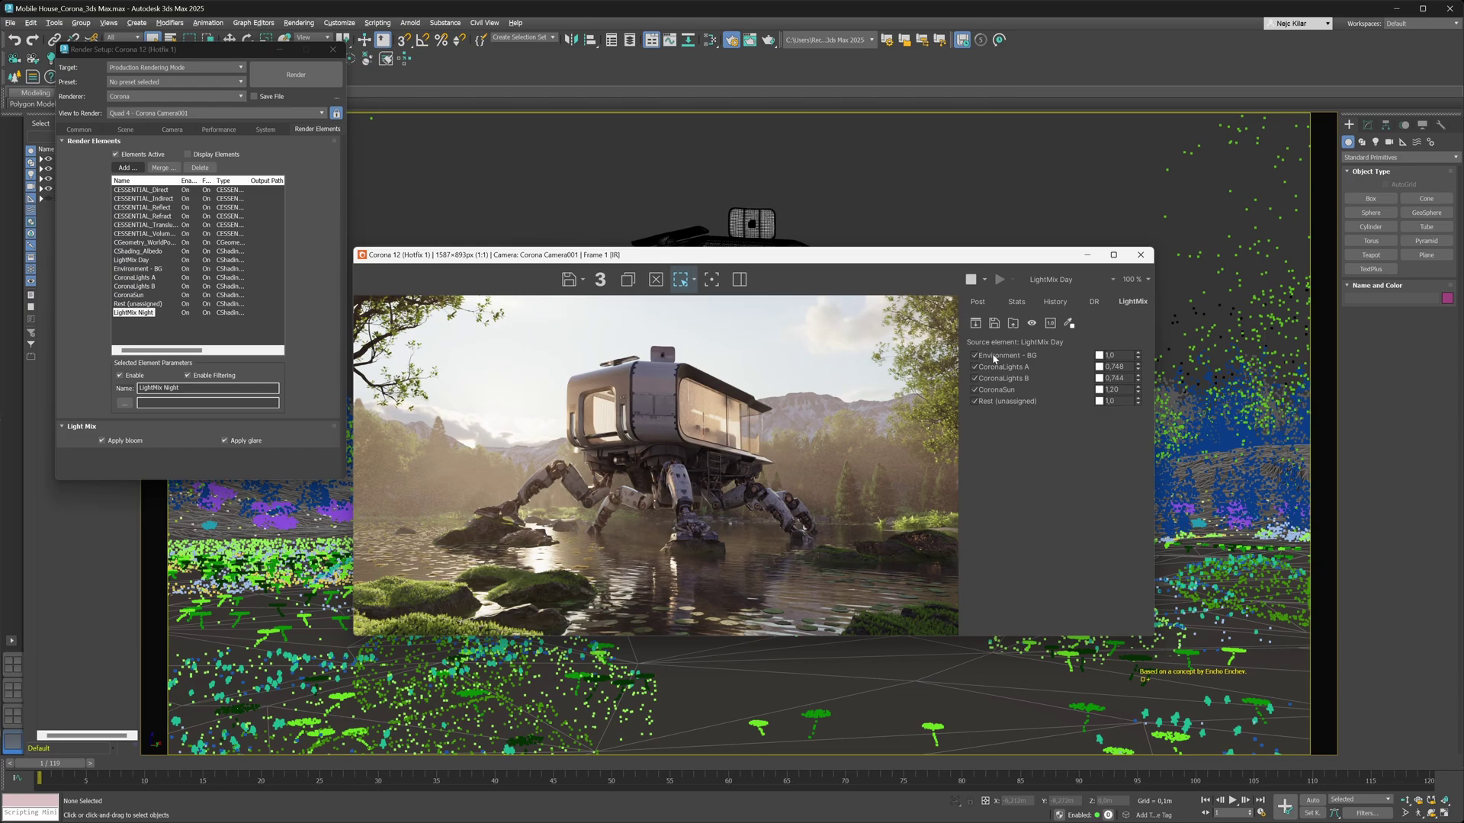
left_click(974, 367)
left_click(974, 378)
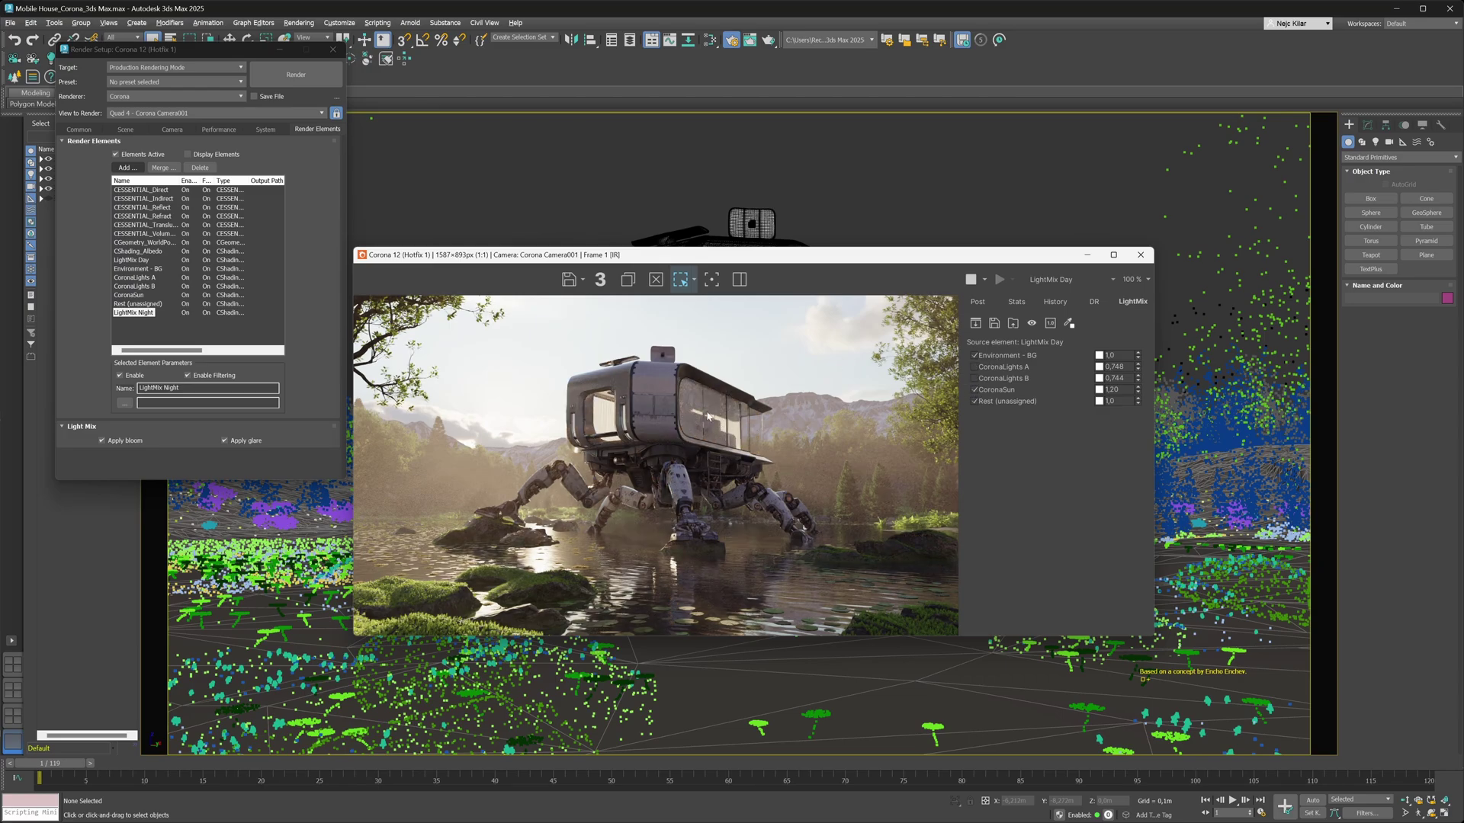
left_click(1068, 280)
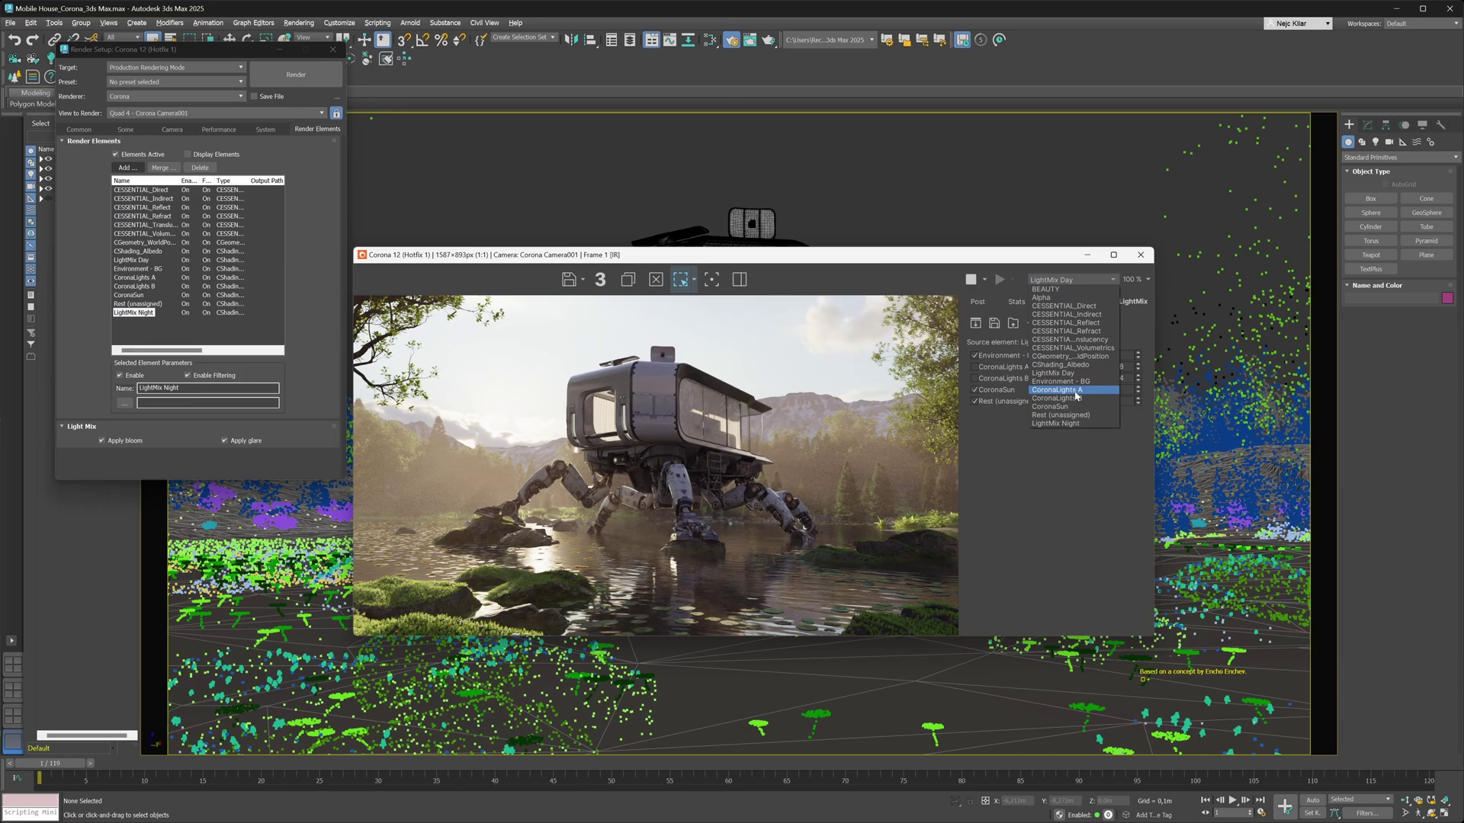
left_click(1064, 424)
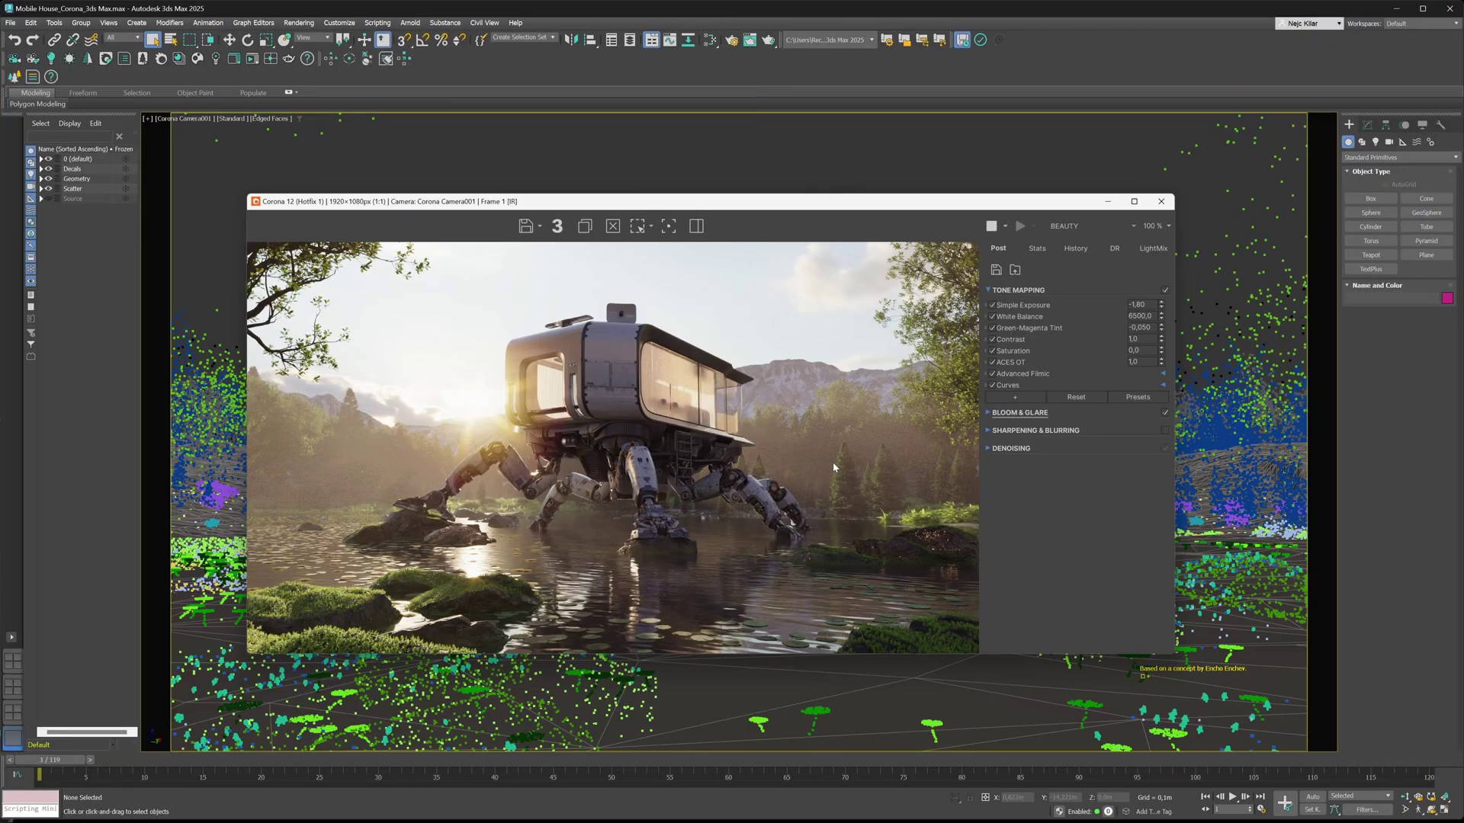
Add a Lift Gamma Gain tone-mapping operator, move it below Green-Magenta Tint and expand it.
left_click(1015, 398)
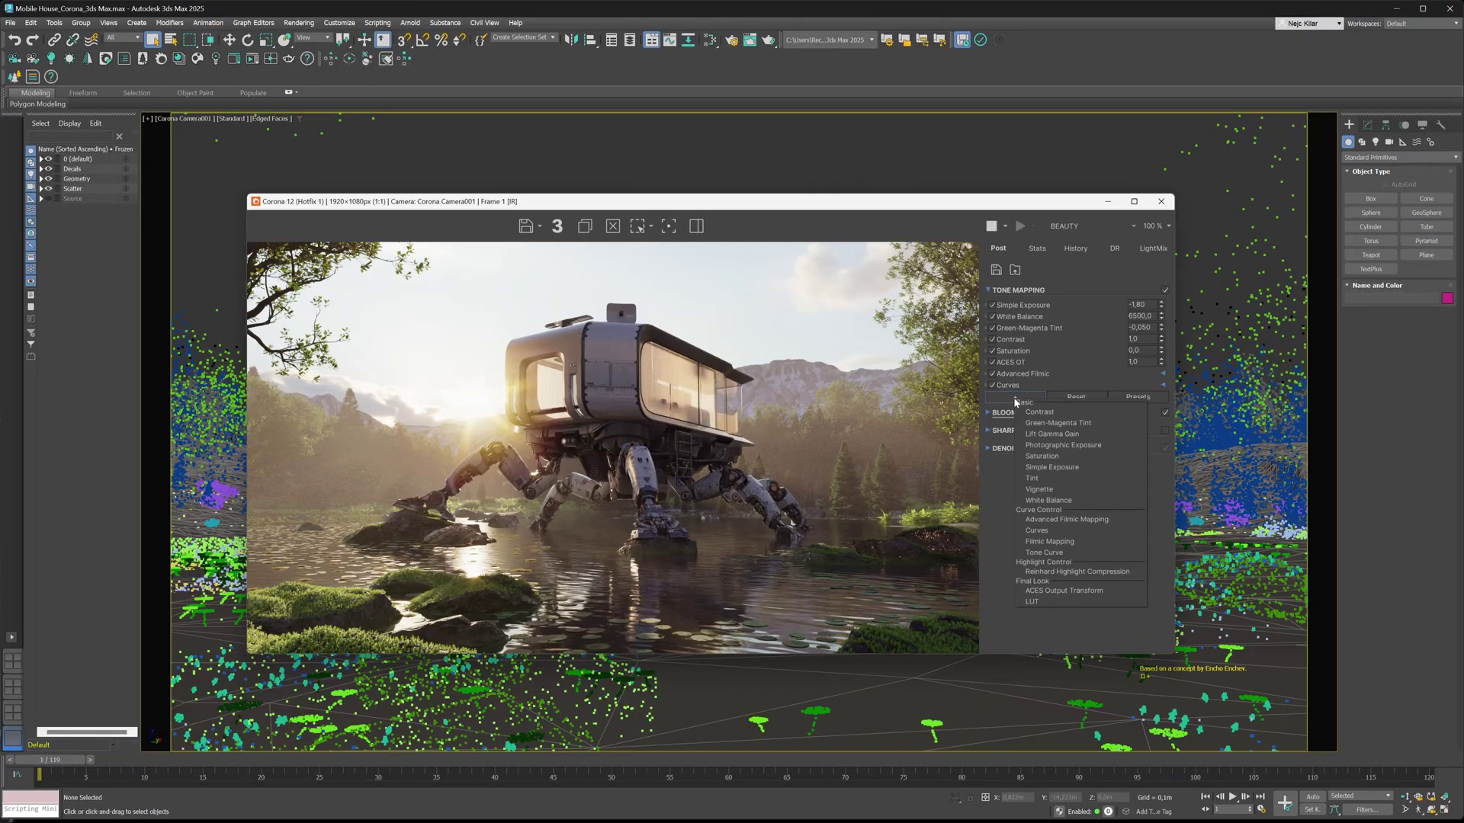
left_click(1060, 434)
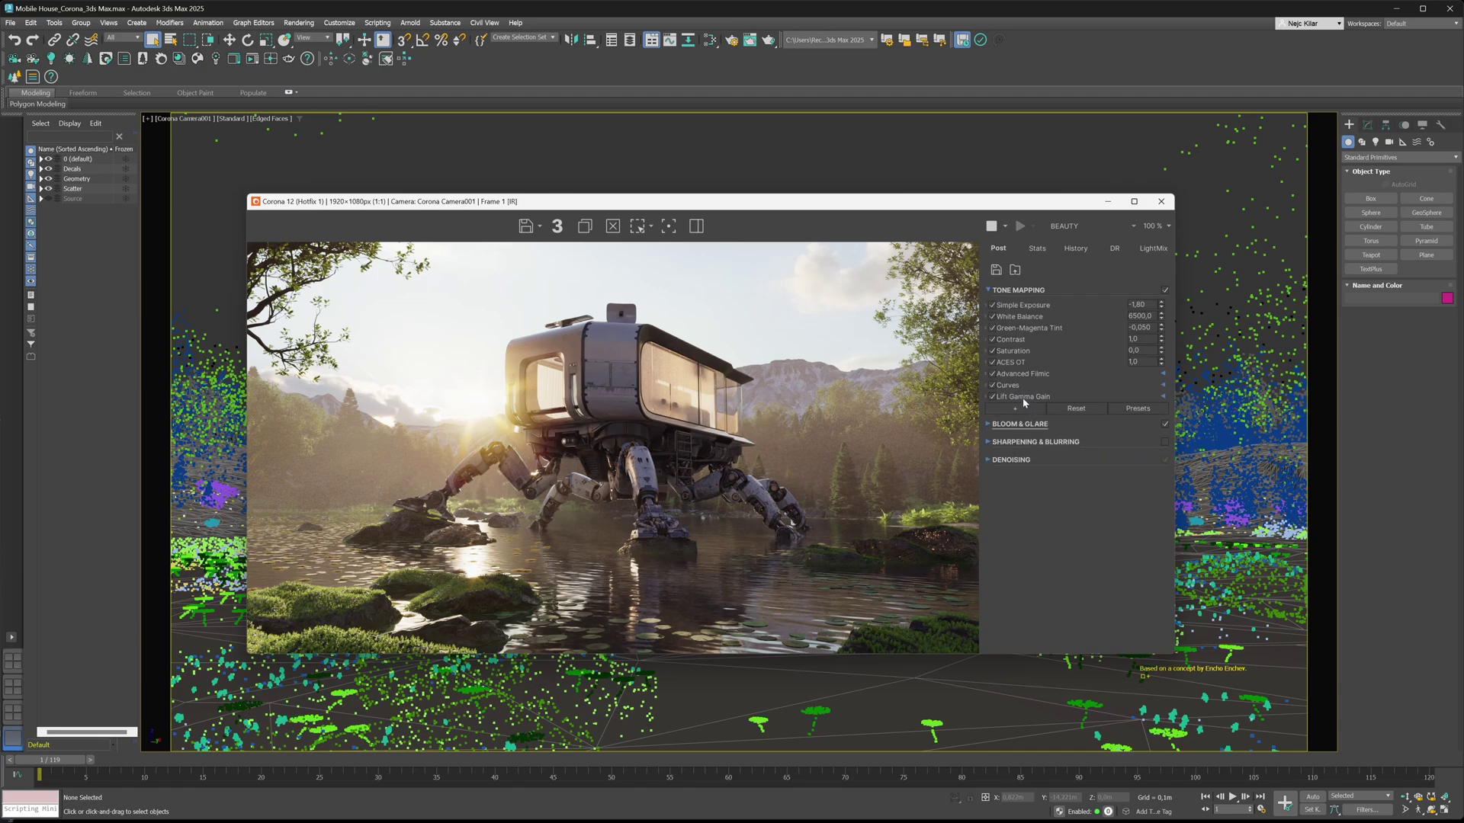
left_click_drag(1021, 397, 1017, 337)
left_click(1035, 341)
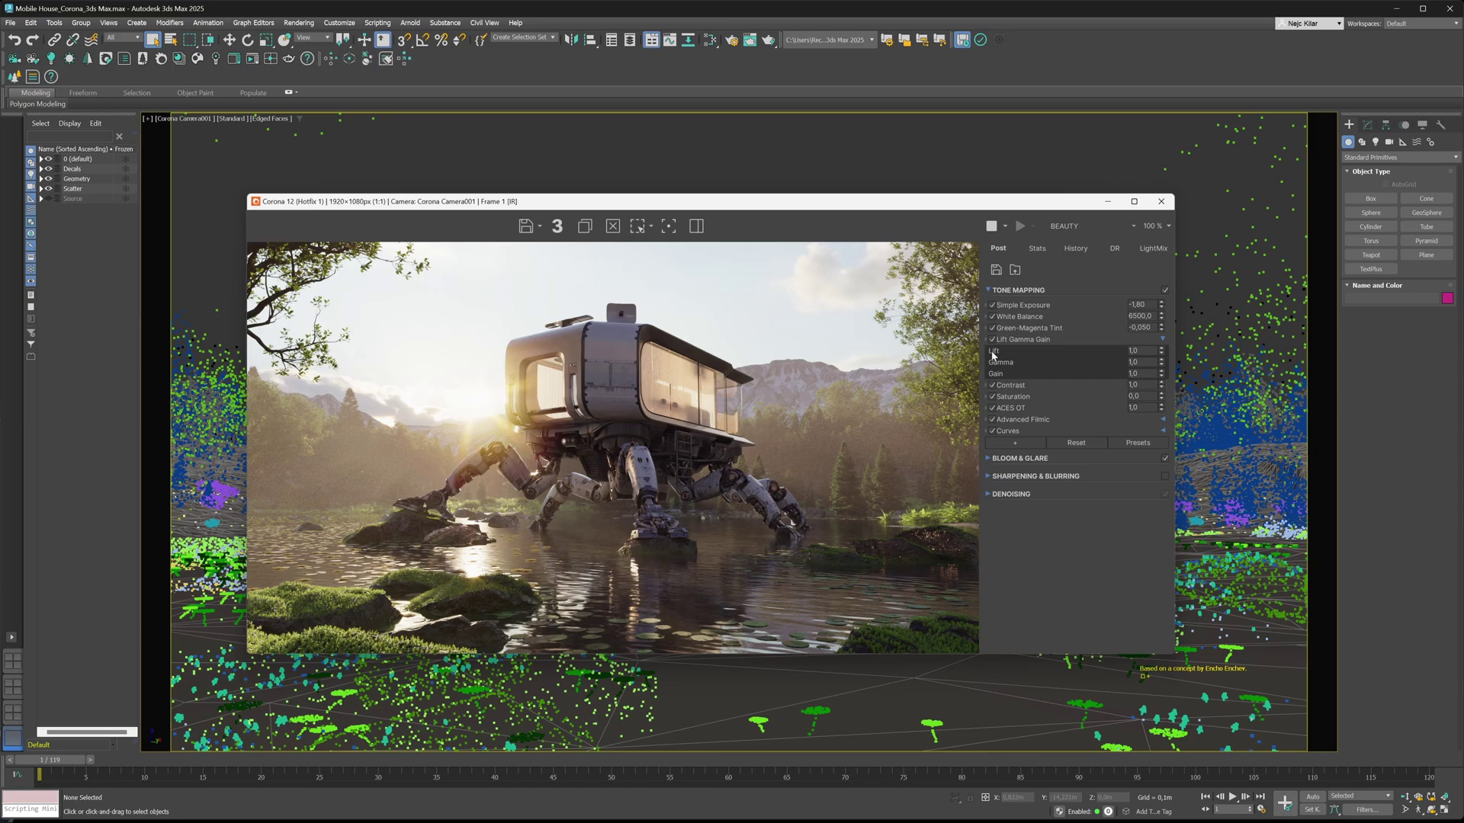
Test the Lift and Gamma values, then reset Lift, Gamma and Gain to 1,0 and collapse the operator.
left_click(1163, 355)
left_click(1162, 349)
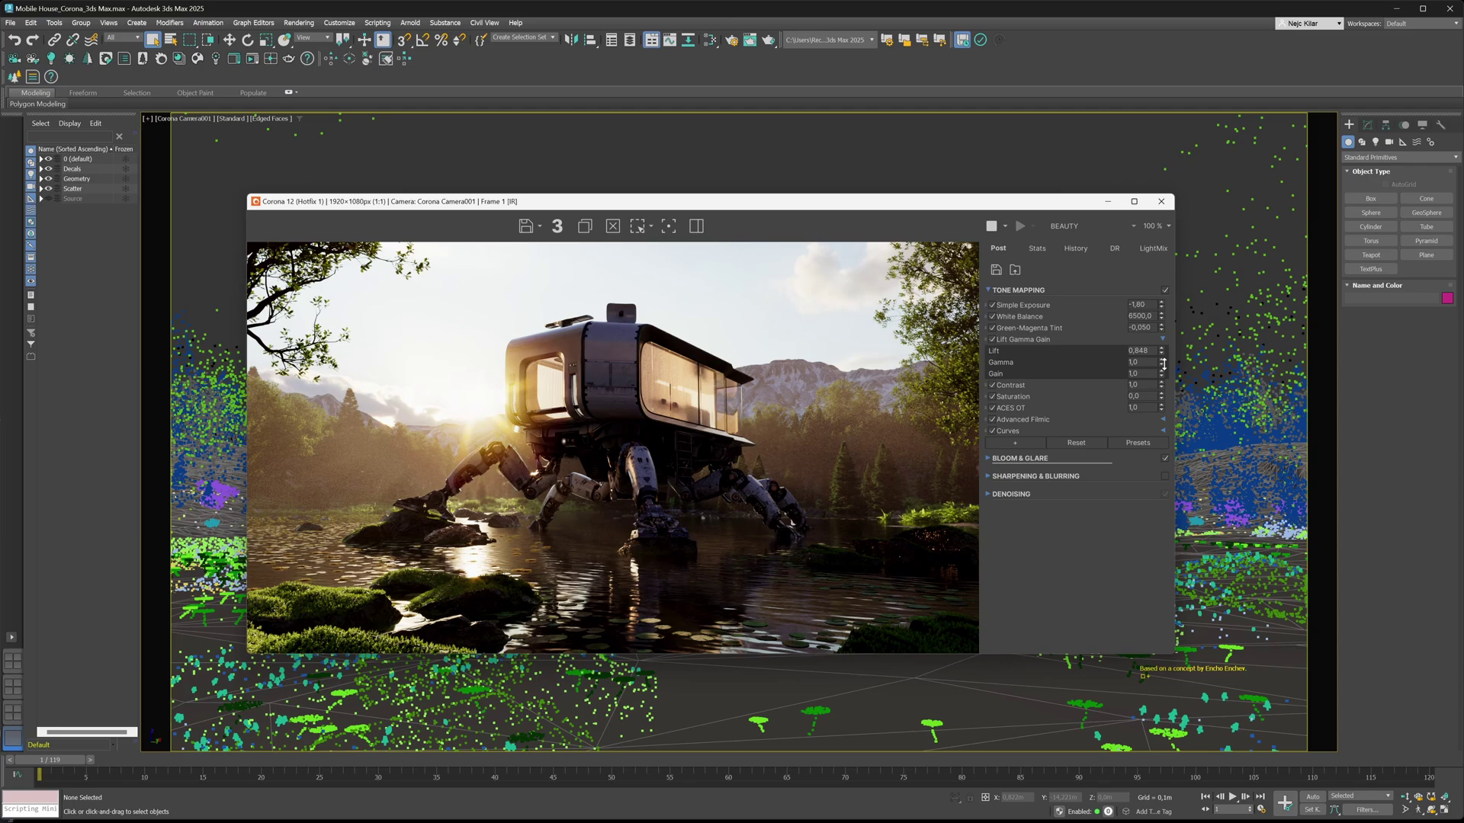
right_click(1162, 351)
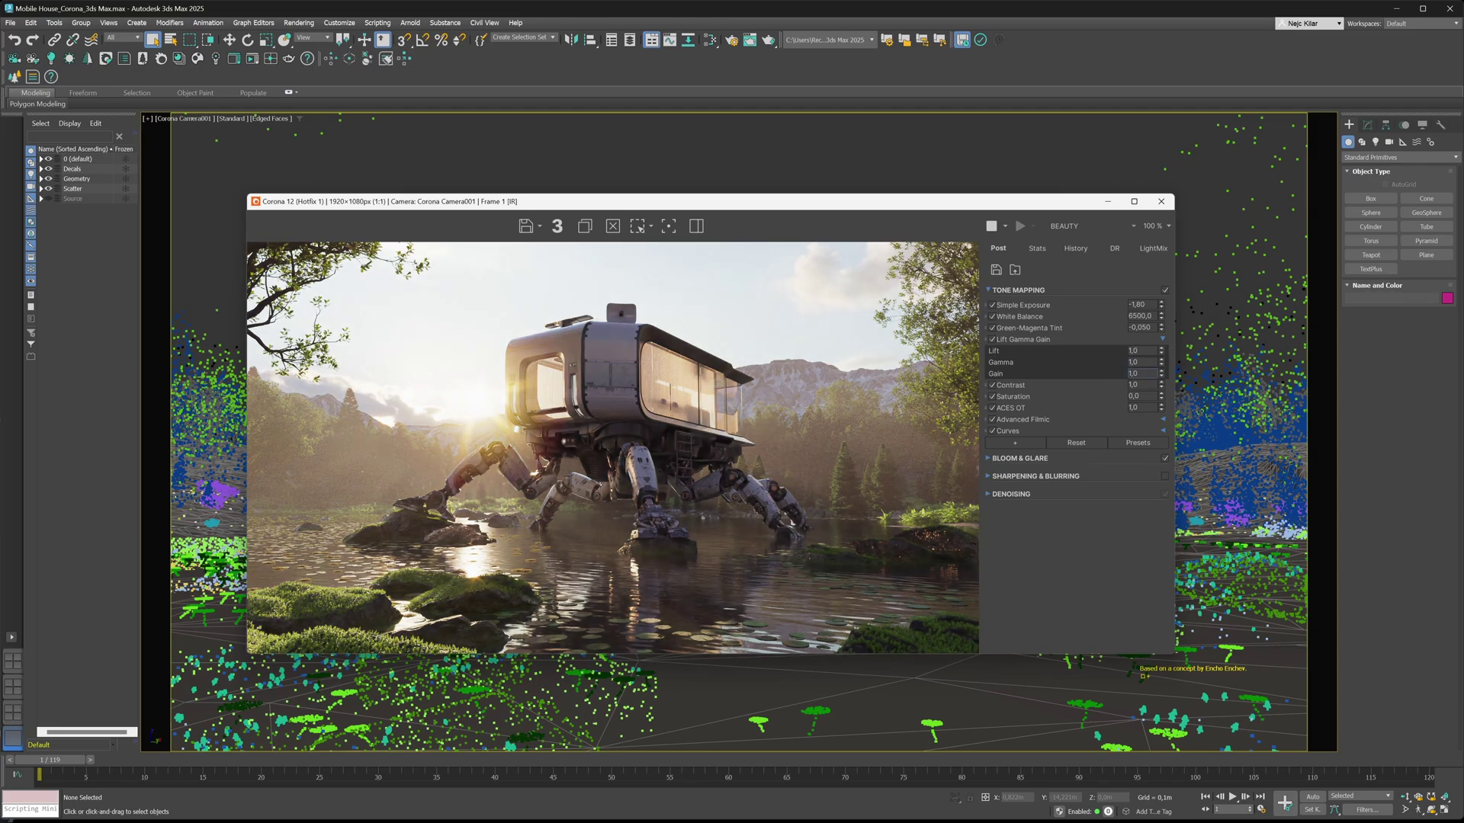
mouse_move(1162, 364)
left_mouse_down()
mouse_move(1162, 345)
mouse_move(1162, 383)
mouse_move(1159, 358)
left_mouse_up()
right_click(1163, 365)
right_click(1161, 372)
left_click(1162, 340)
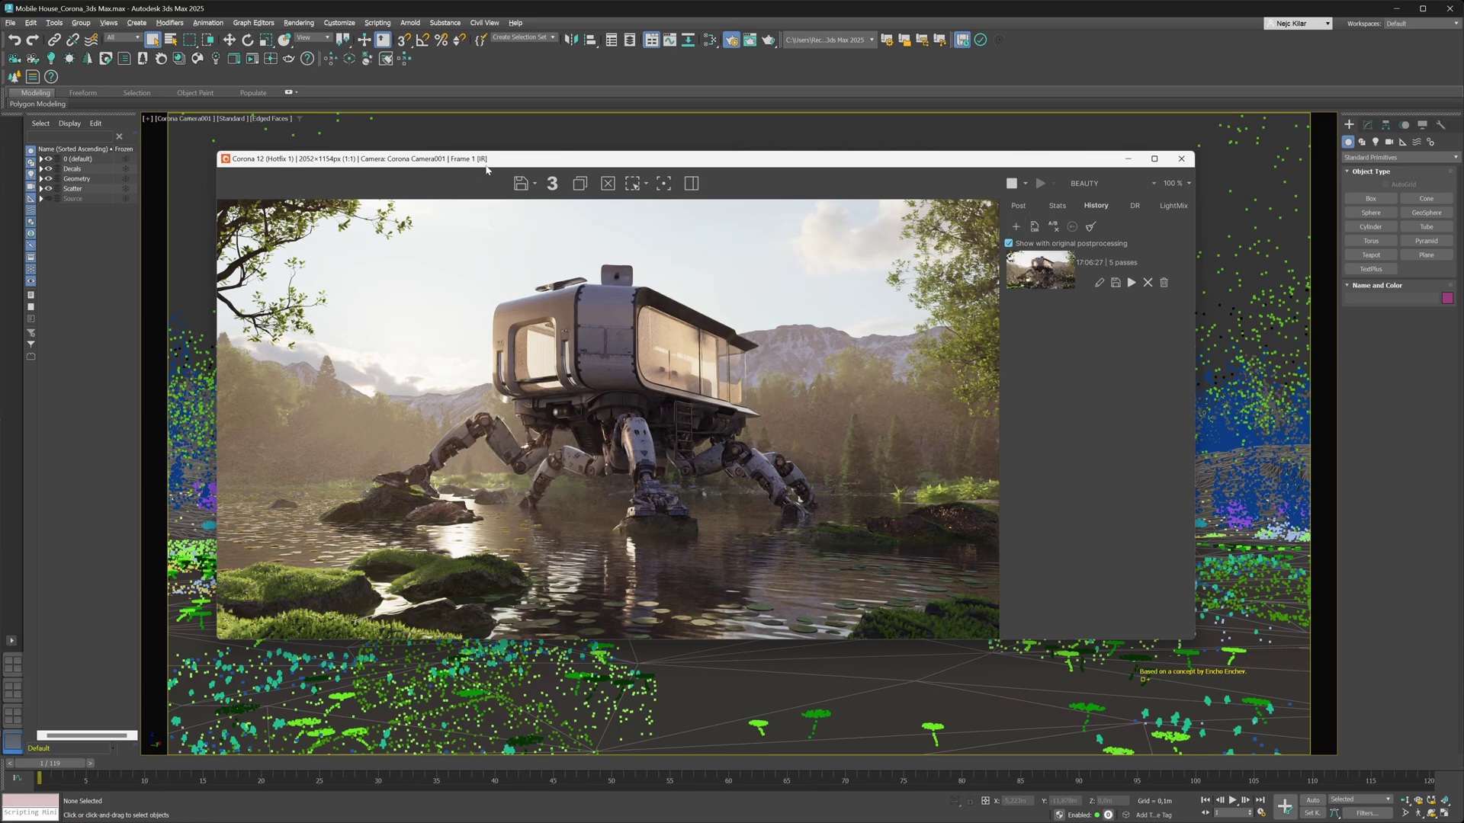
Shrink the render window and A/B compare the render with its history image by dragging the split.
left_click_drag(219, 152, 444, 277)
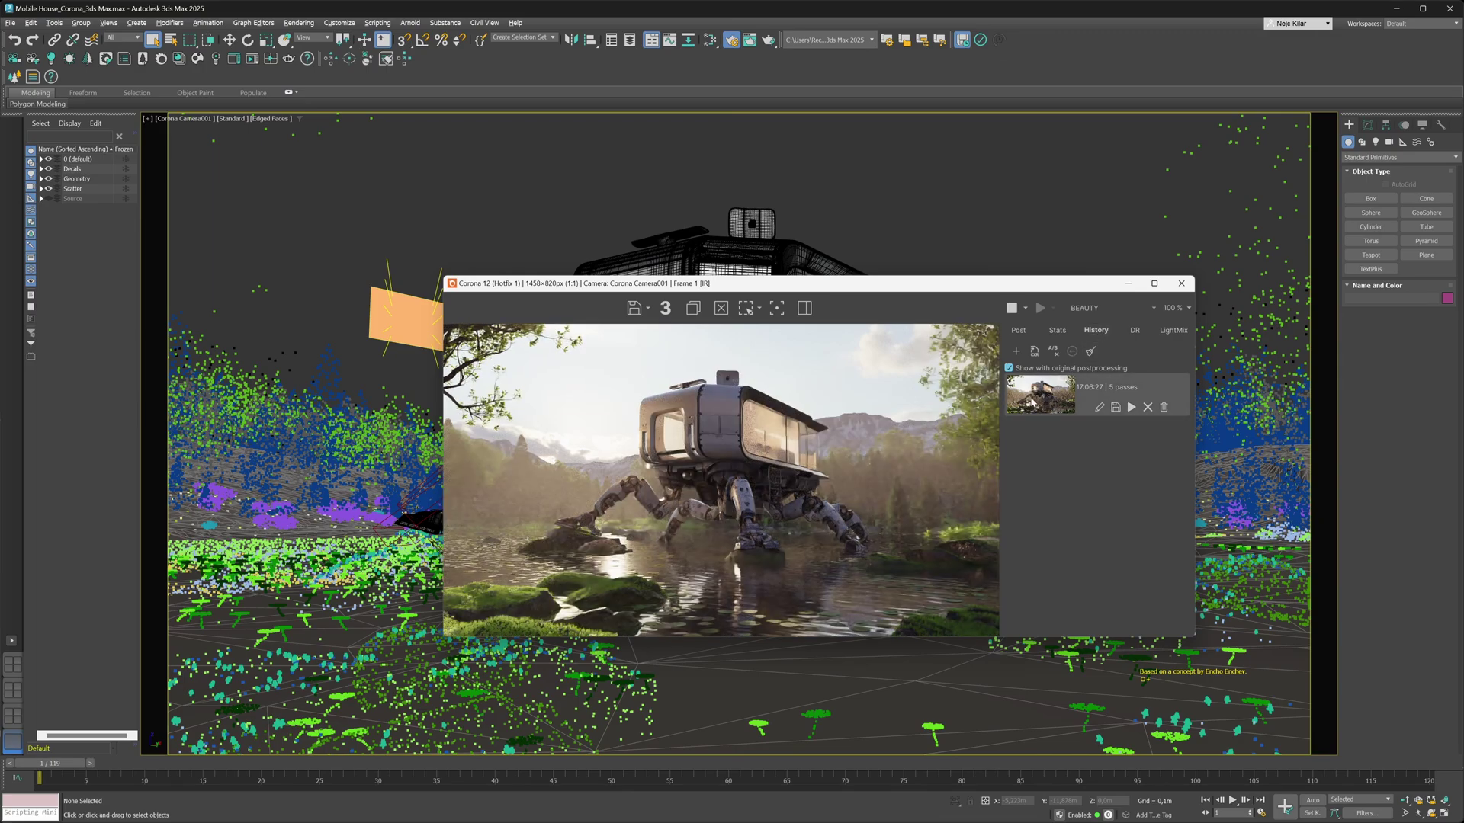
left_click(1031, 402)
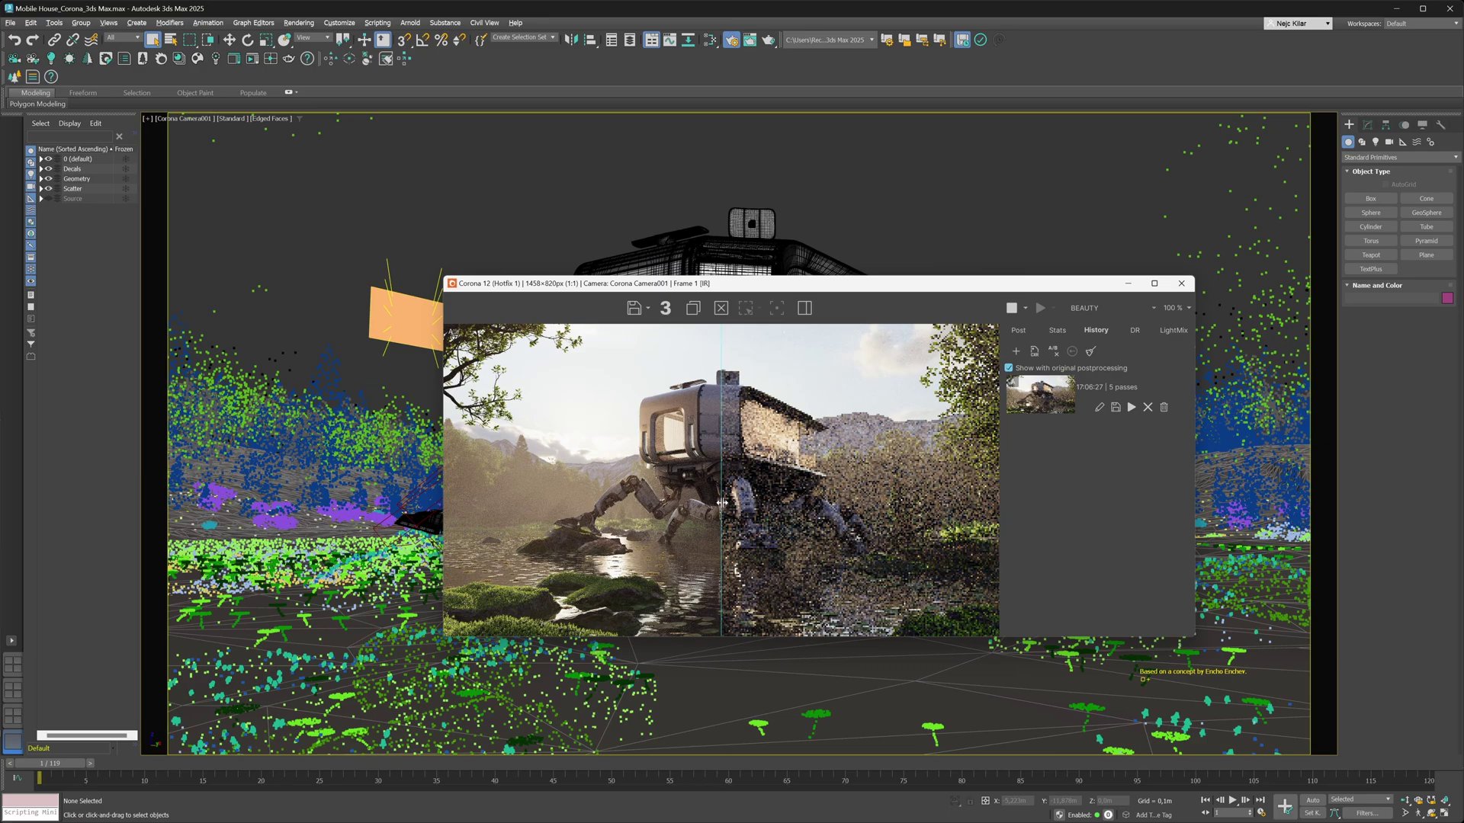
left_click_drag(722, 505, 557, 506)
left_click_drag(648, 506, 526, 507)
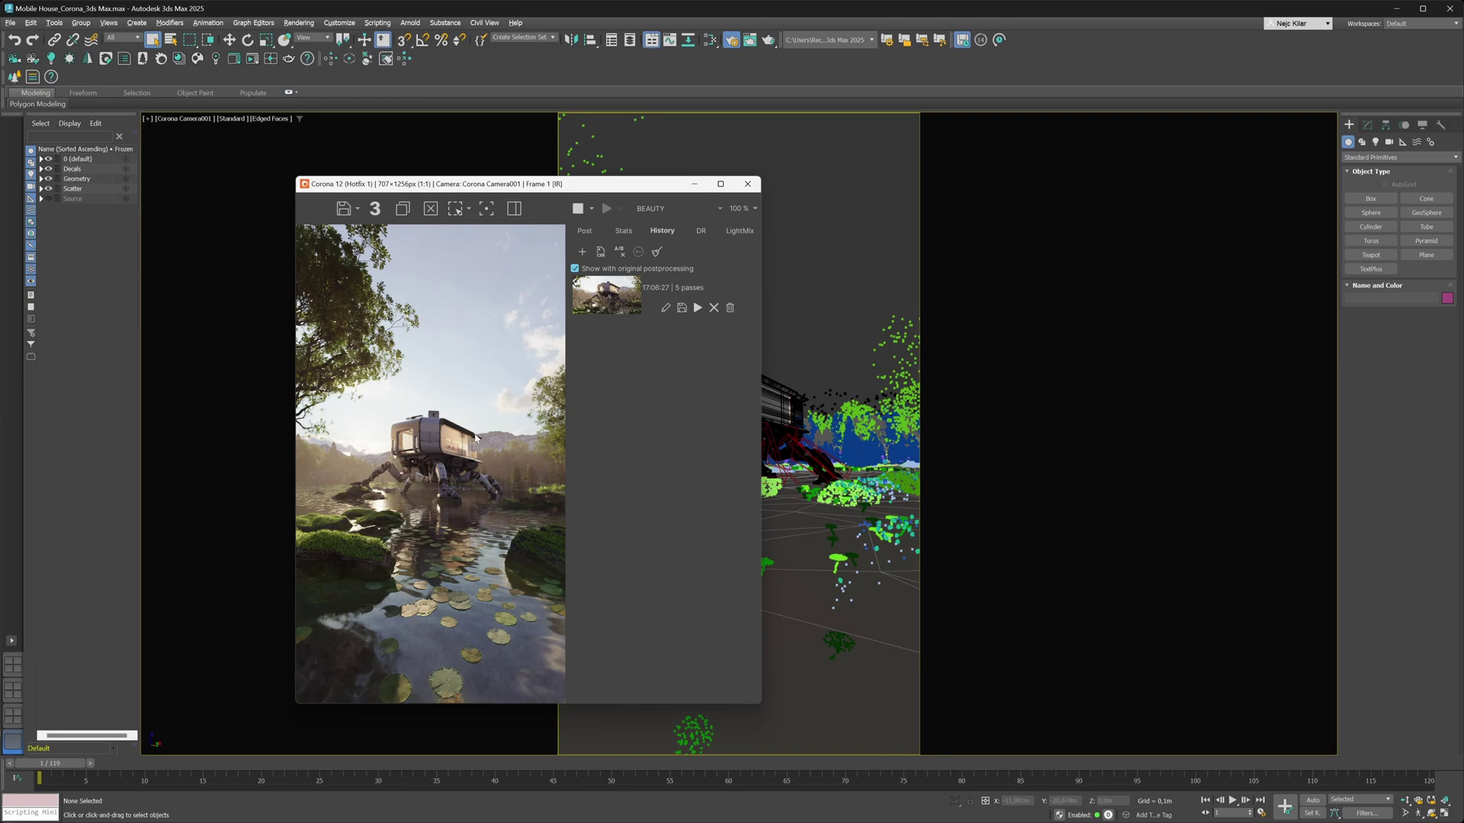
A/B compare the portrait render with its history image, dragging the split to show almost only side A.
left_click(600, 303)
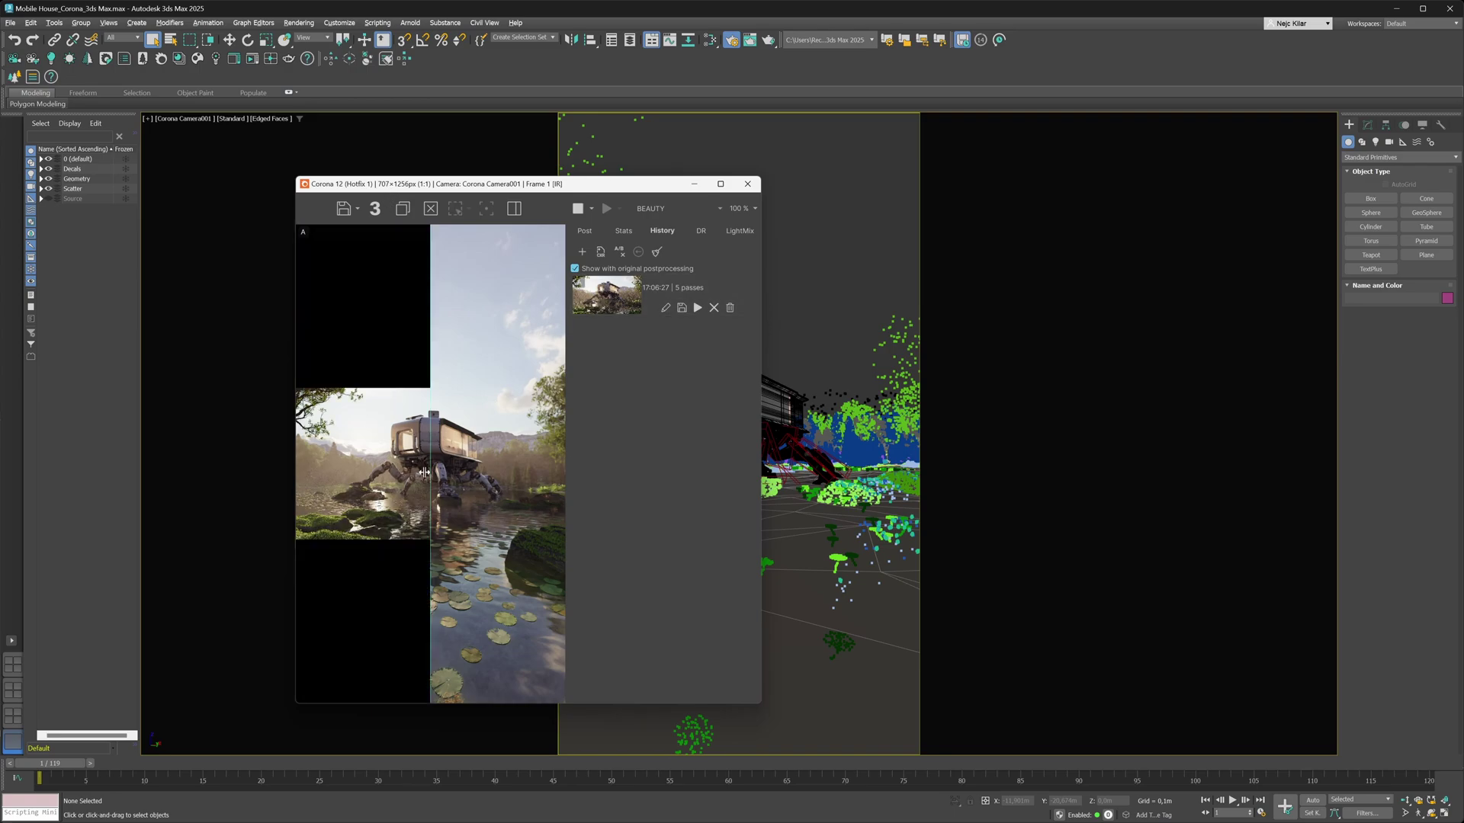
mouse_move(426, 472)
left_mouse_down()
mouse_move(564, 476)
mouse_move(298, 476)
mouse_move(576, 475)
mouse_move(447, 470)
left_mouse_up()
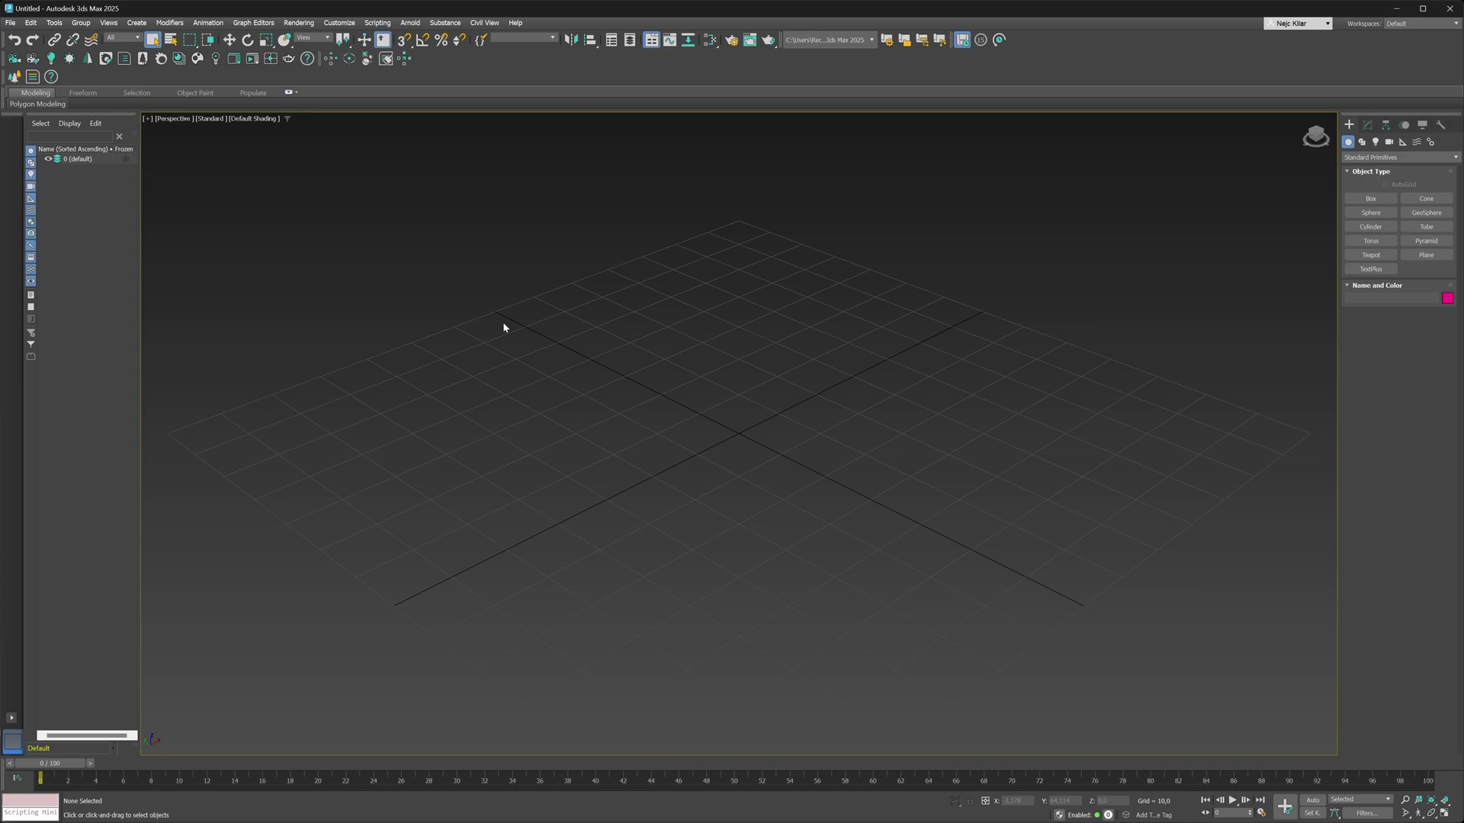
Open the Corona frame buffer and drop CXR_WalkingHouse.cxr from the Assets folder into its history.
middle_click_drag(623, 363, 697, 367, "alt")
key("shift+q")
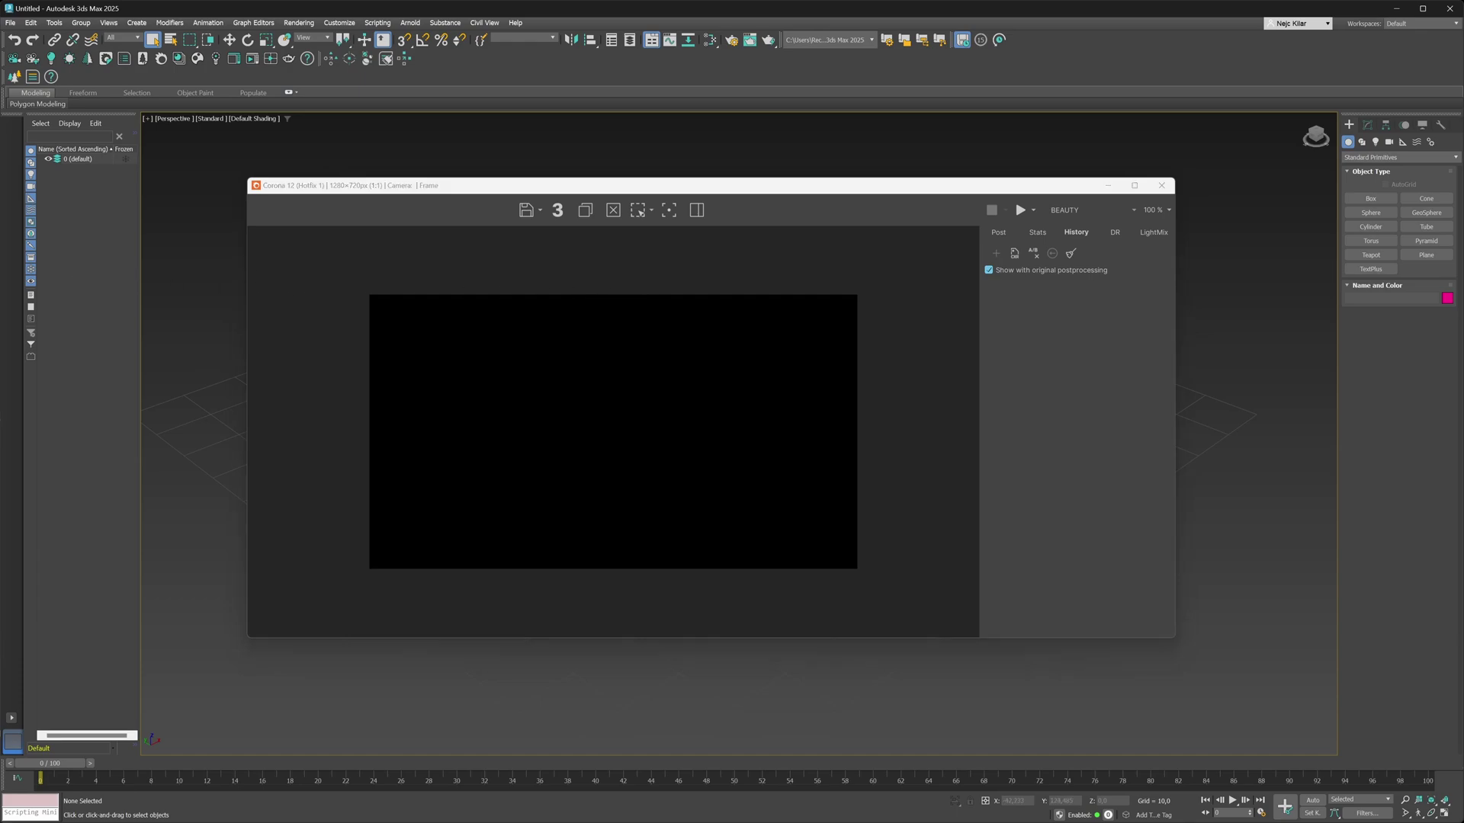
left_click_drag(2, 248, 342, 244)
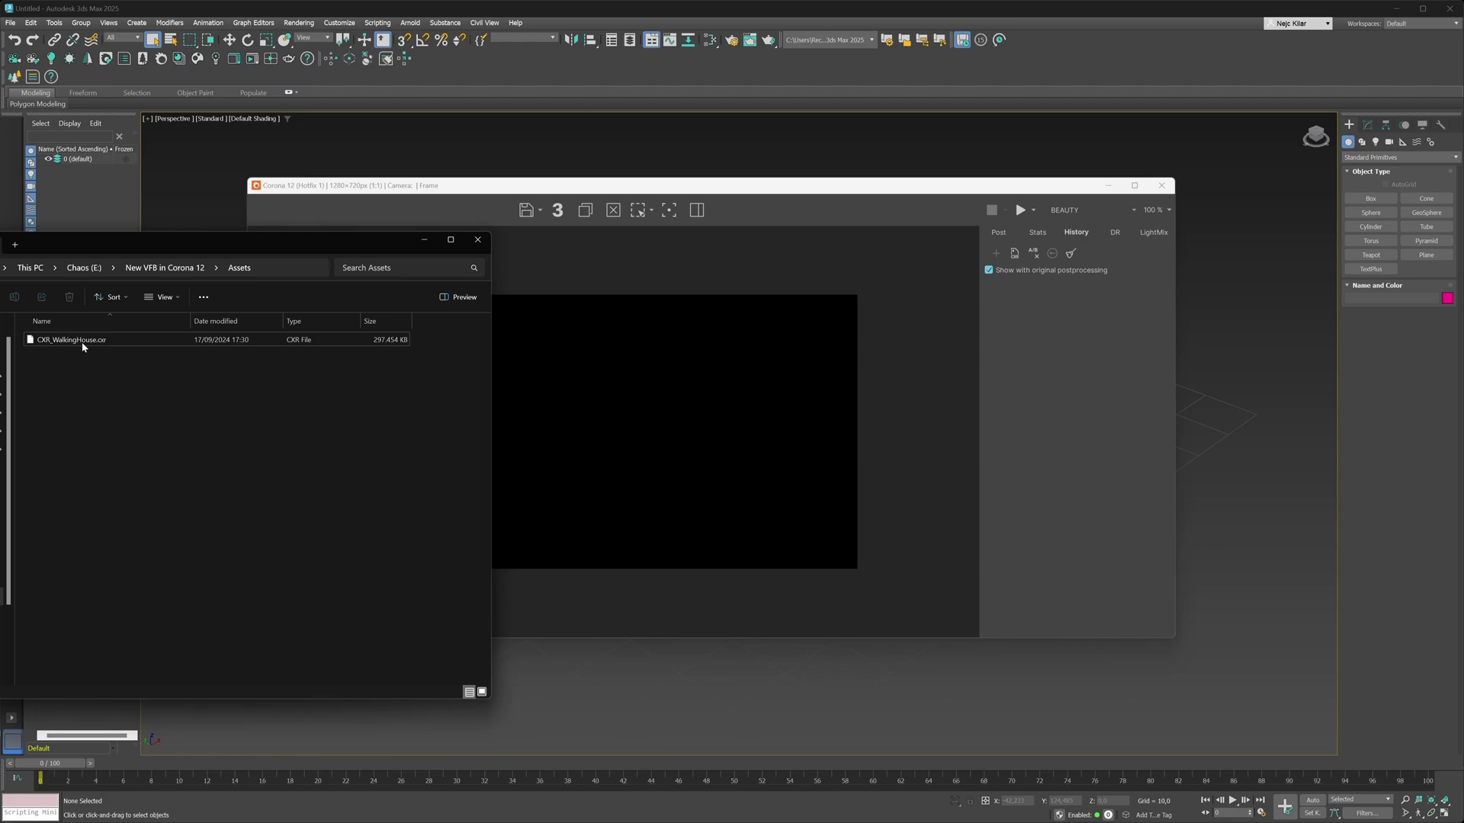
left_click_drag(91, 339, 614, 398)
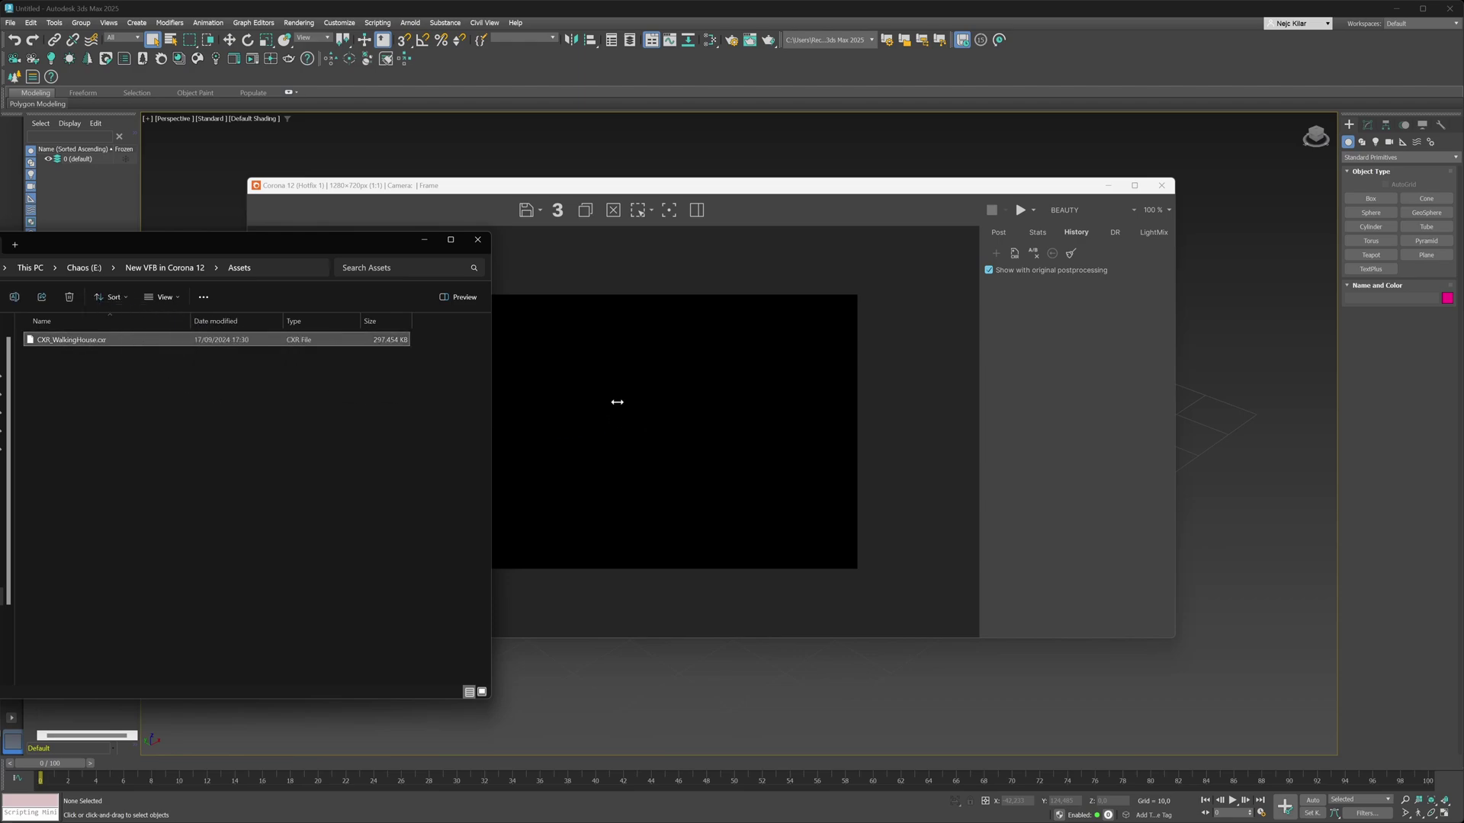
left_click_drag(359, 243, 0, 241)
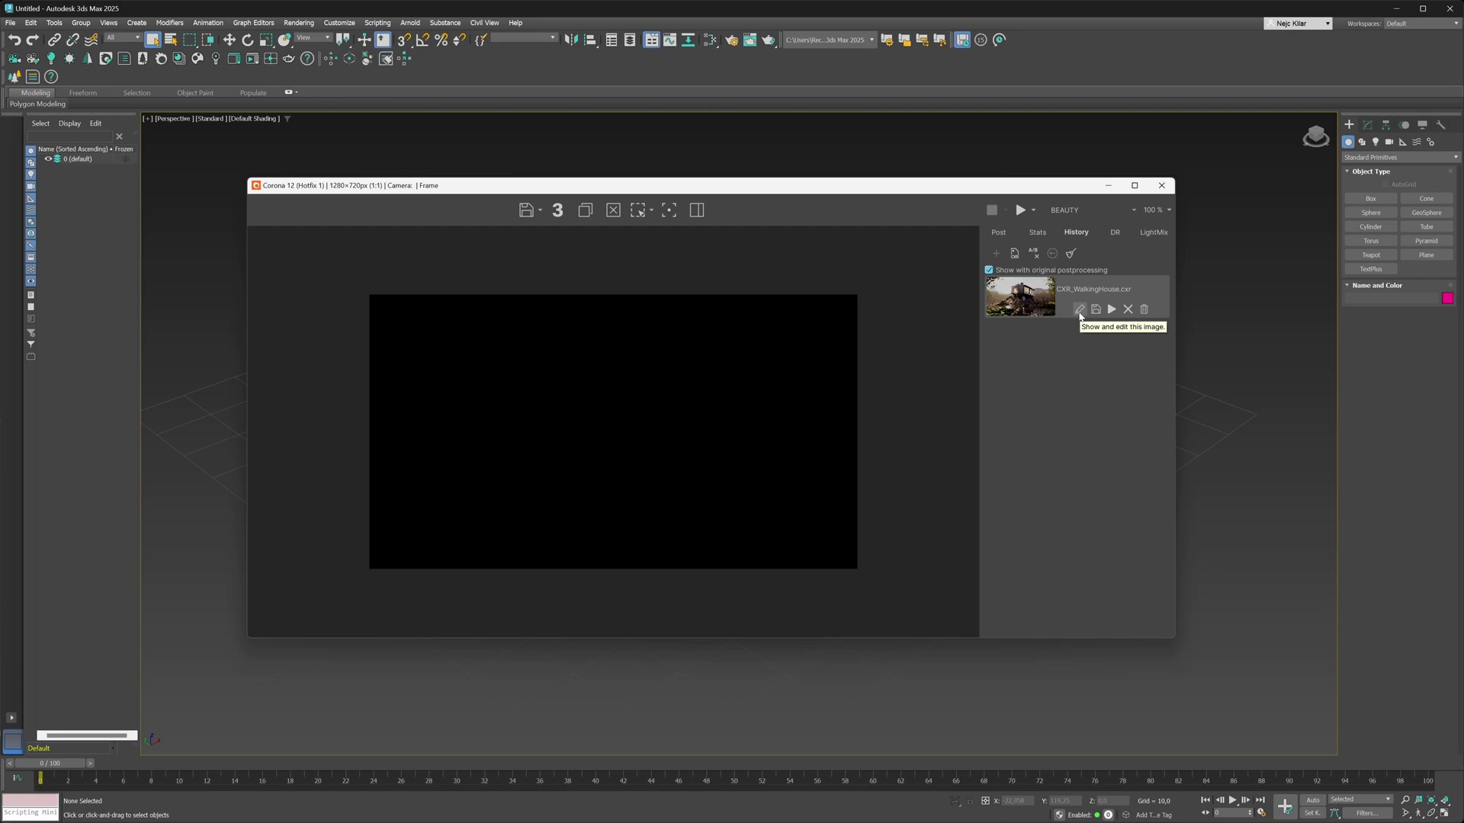
Display the CXR_WalkingHouse image, toggle Curves off and on, and fine-tune Simple Exposure to about -1,595.
left_click(1079, 310)
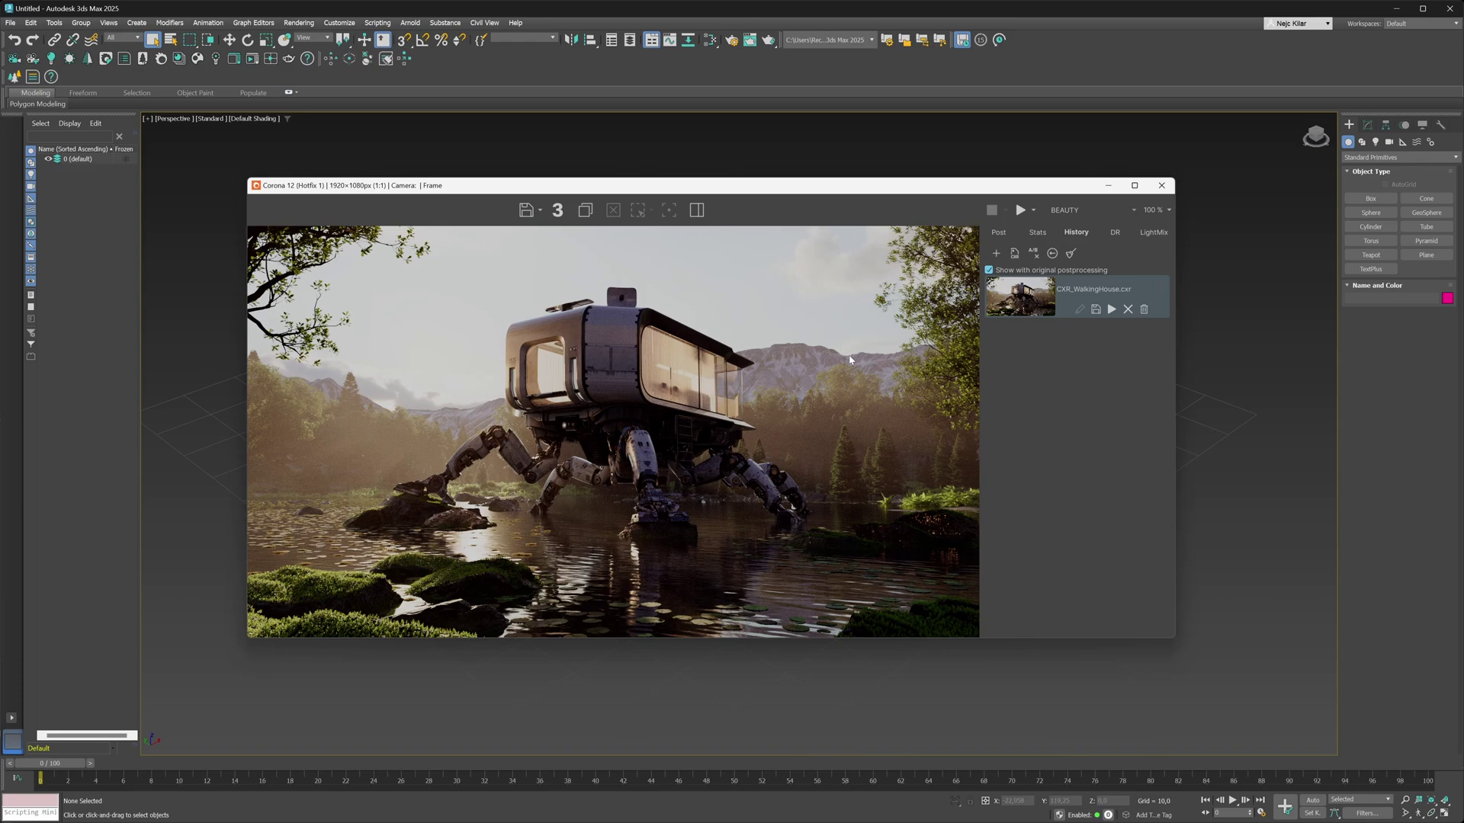
left_click(998, 232)
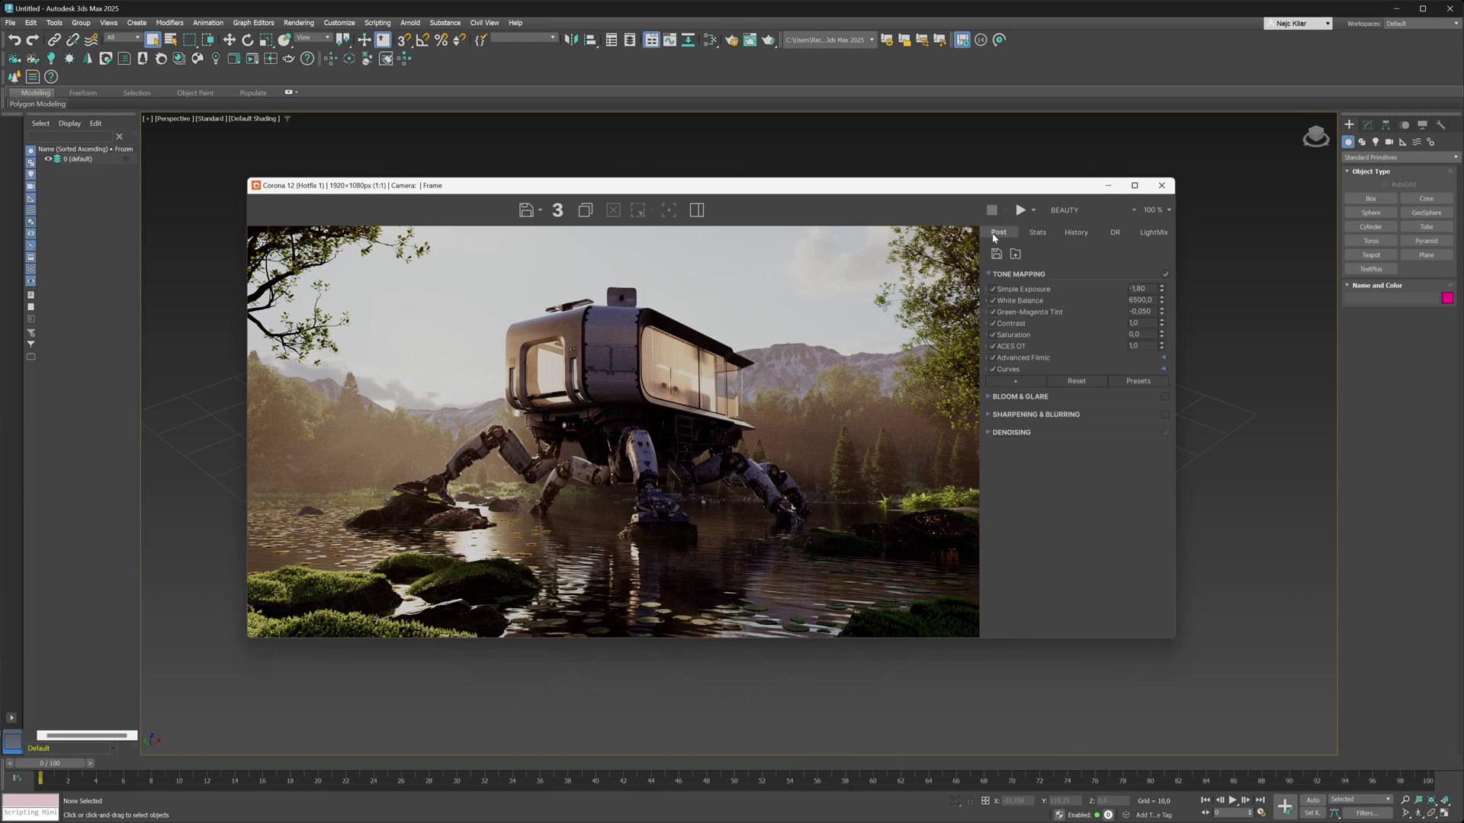
mouse_move(1161, 289)
left_mouse_down()
mouse_move(1154, 261)
mouse_move(1155, 276)
left_mouse_up()
left_click(992, 369)
left_click(992, 358)
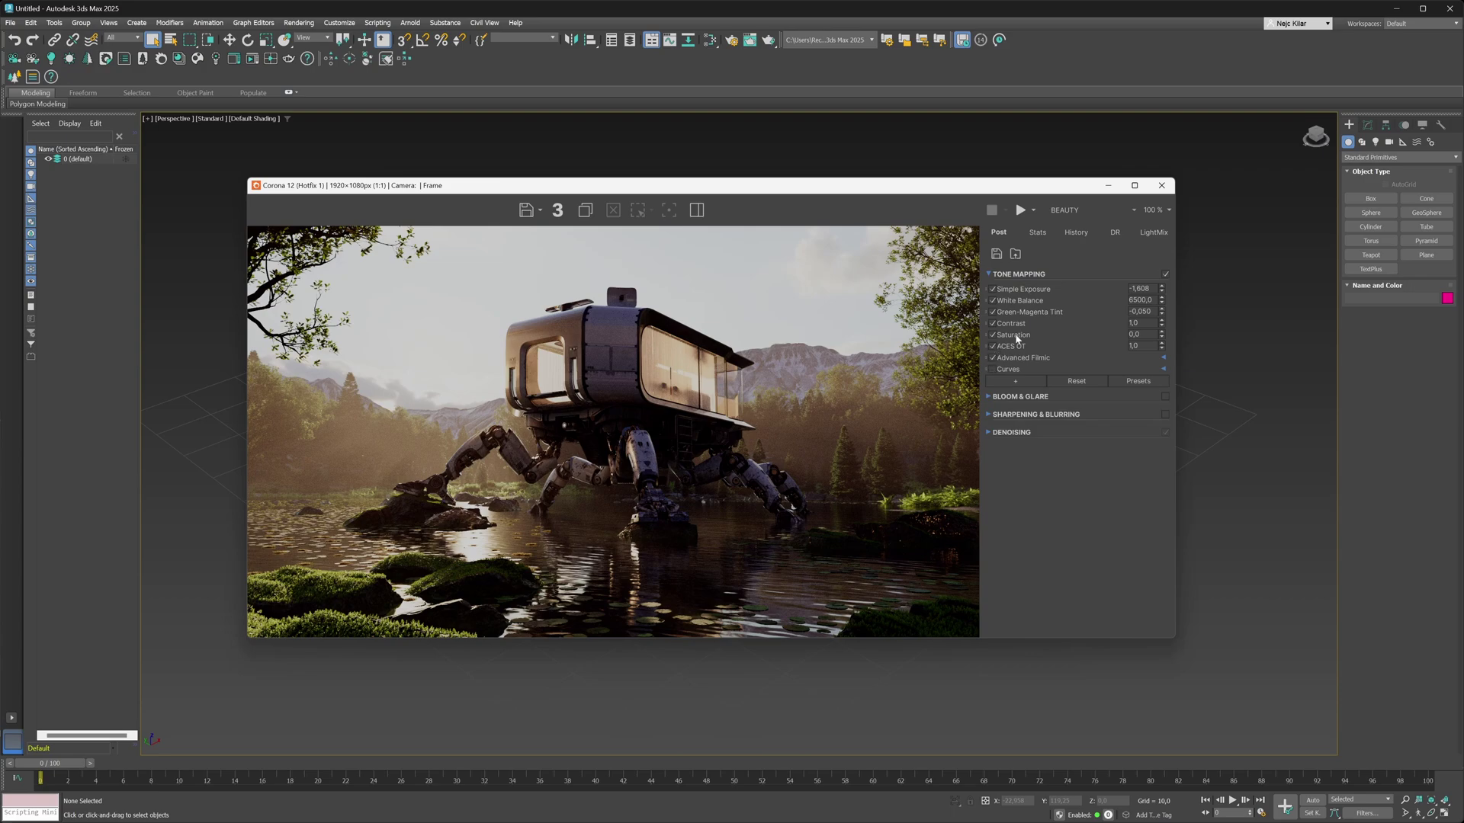
left_click(992, 369)
left_click(1018, 381)
left_click(888, 356)
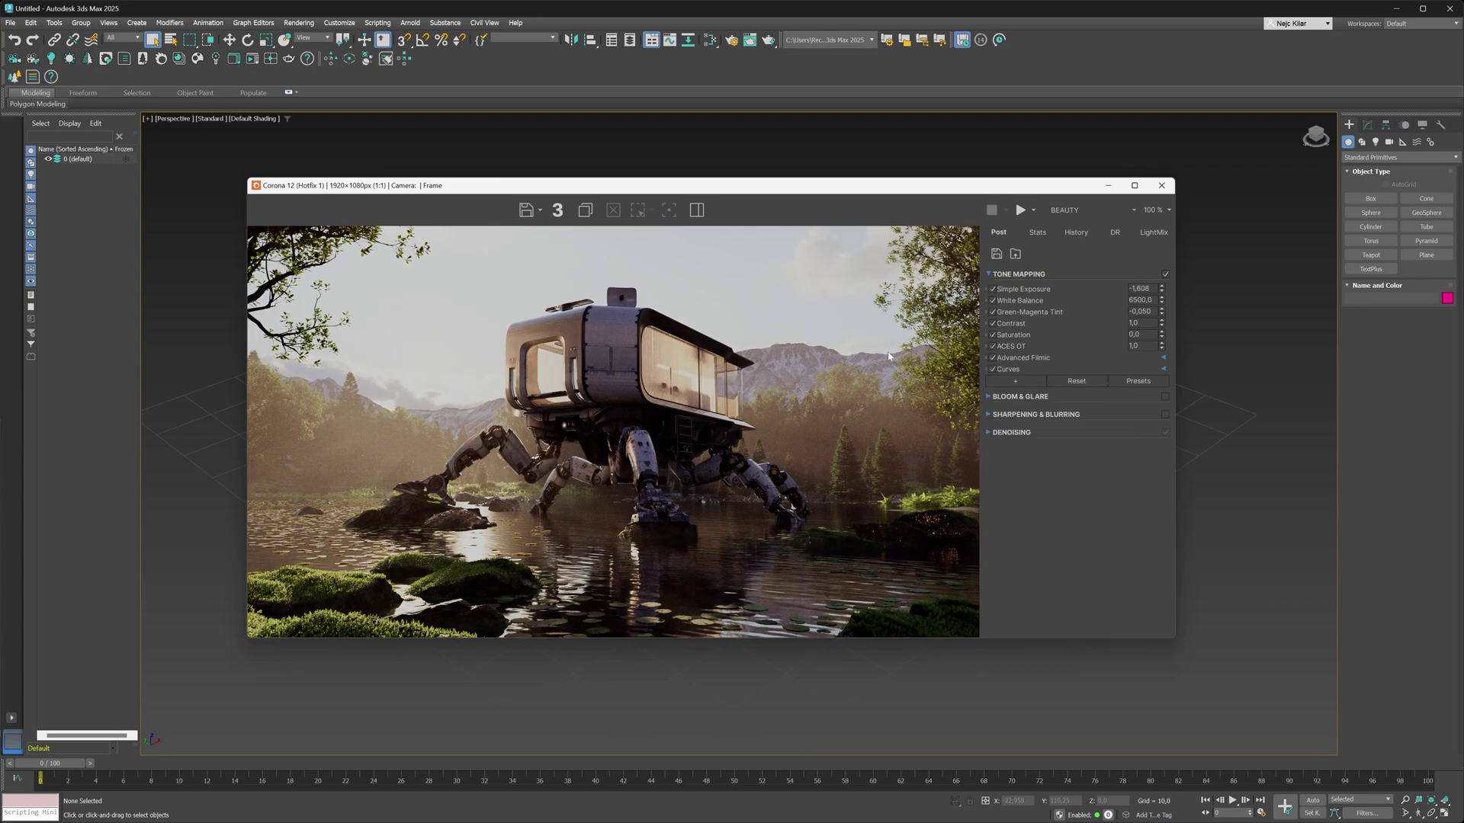
left_click_drag(1161, 290, 1158, 294)
left_click(1134, 212)
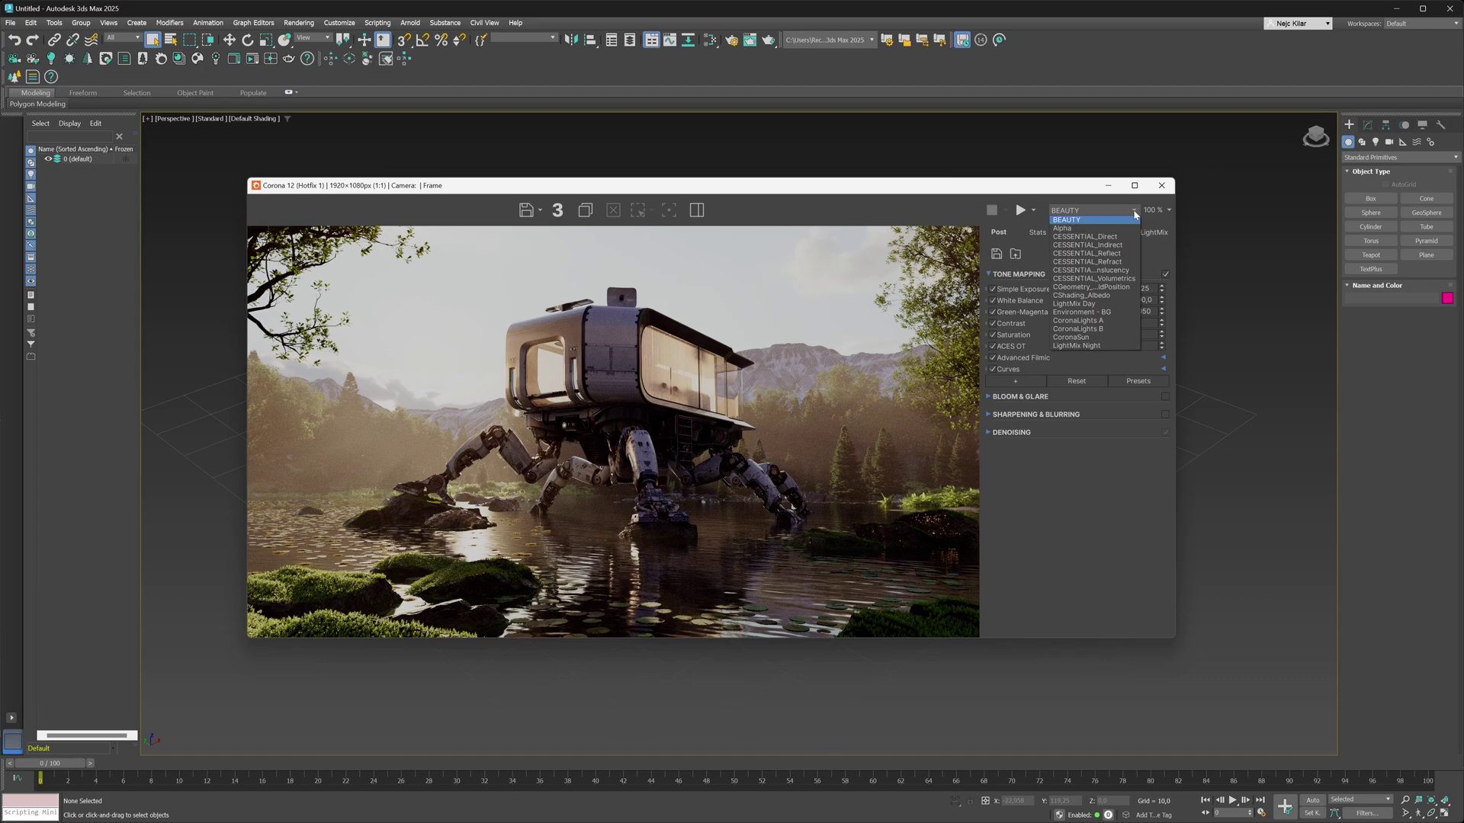
Show the LightMix Night pass, dim CoronaLights A to 0,30 and enable CoronaLights B at 0,224.
left_click(1076, 346)
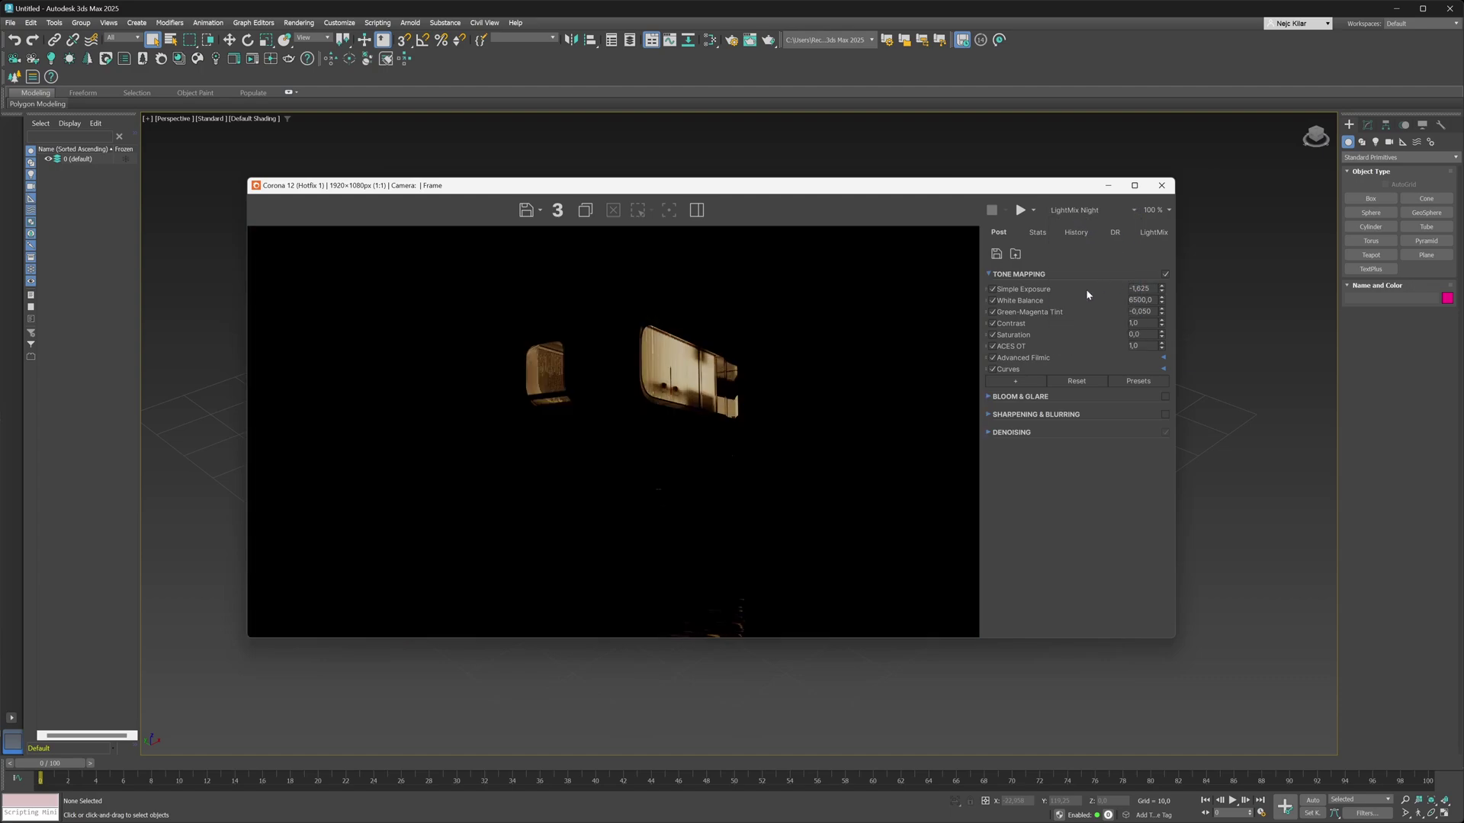
left_click(1154, 231)
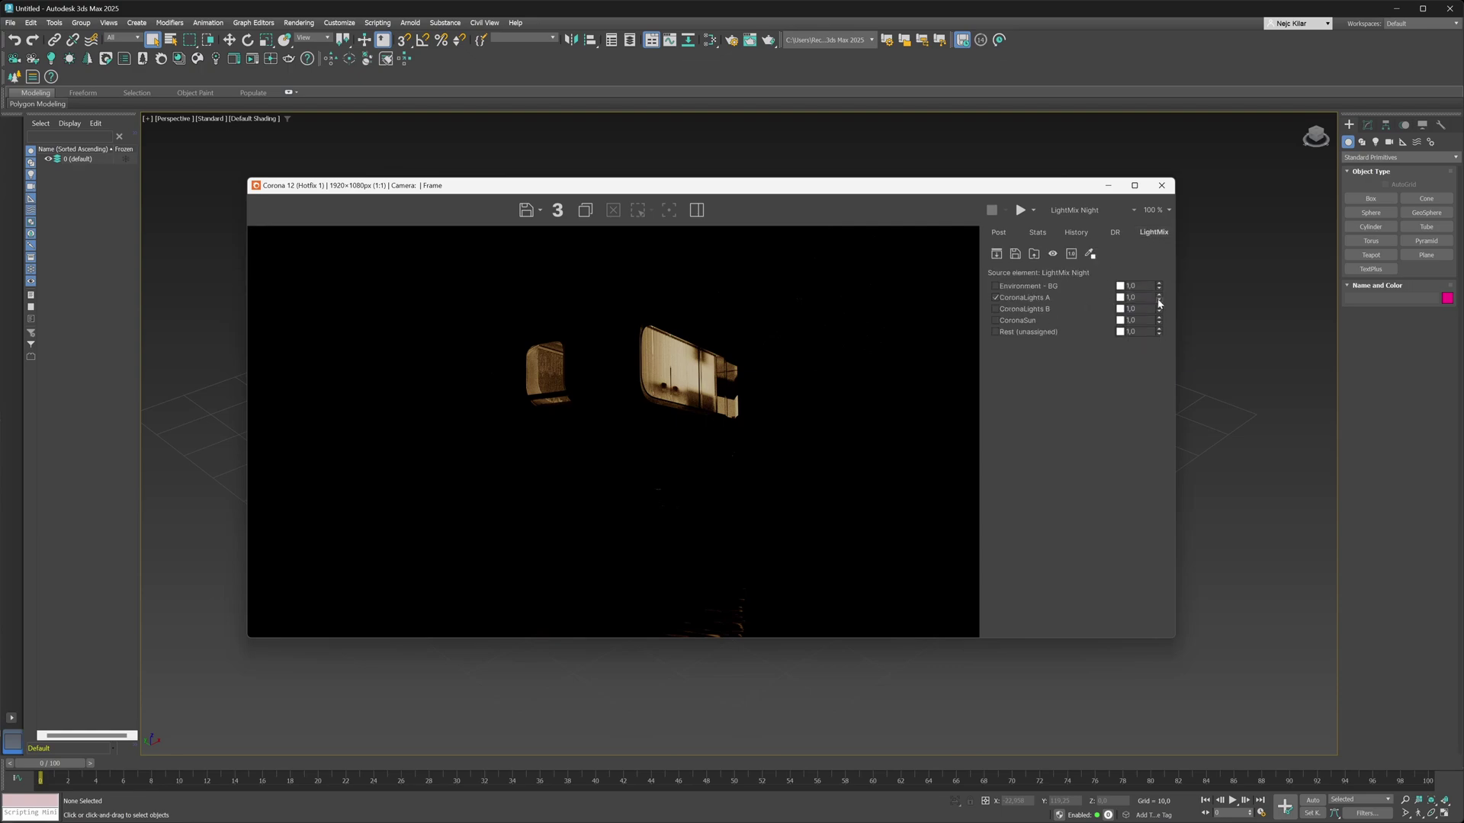
left_click_drag(1158, 298, 1150, 365)
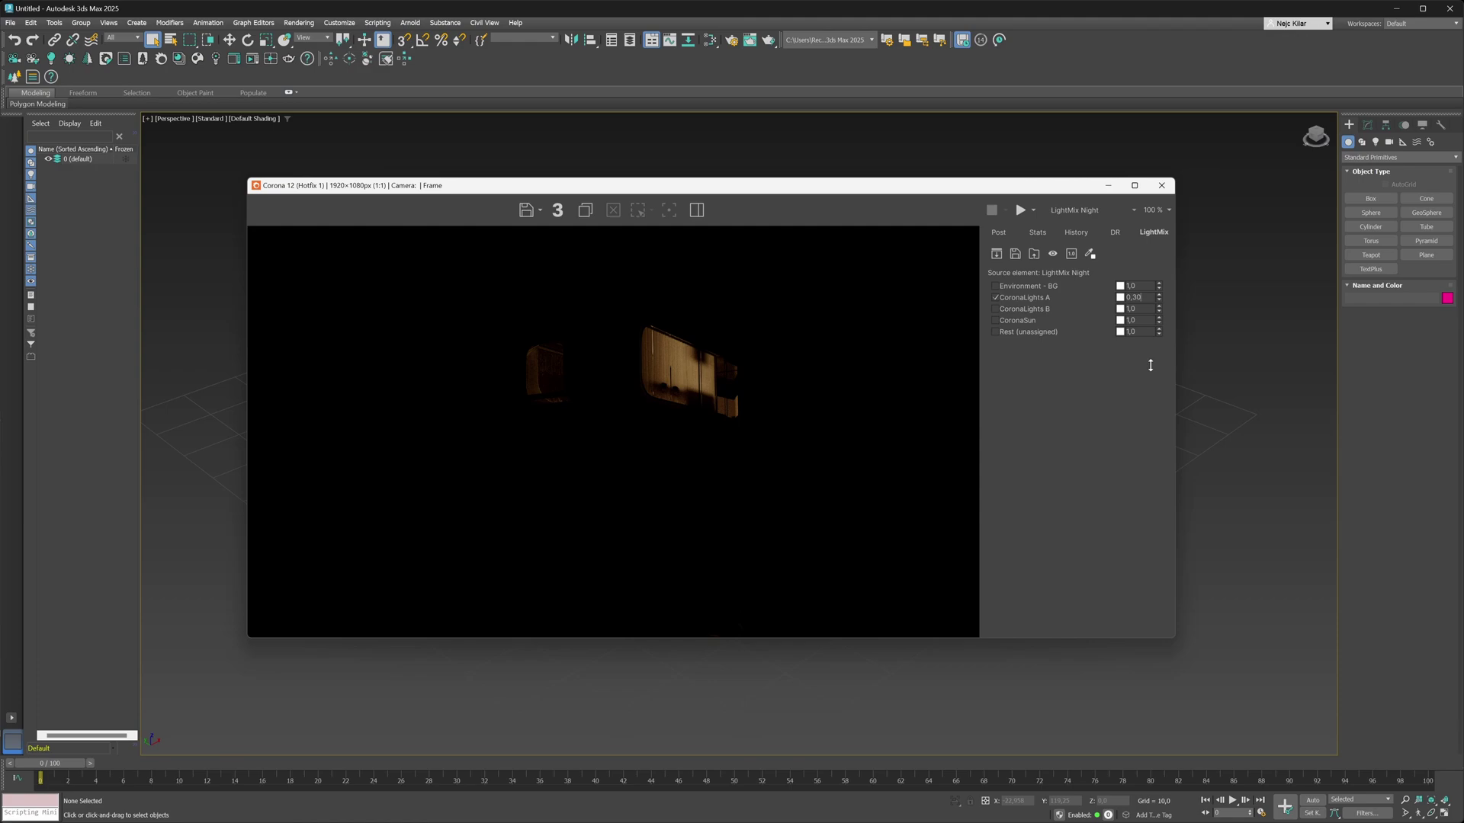
left_click_drag(1159, 309, 1154, 383)
left_click(1046, 309)
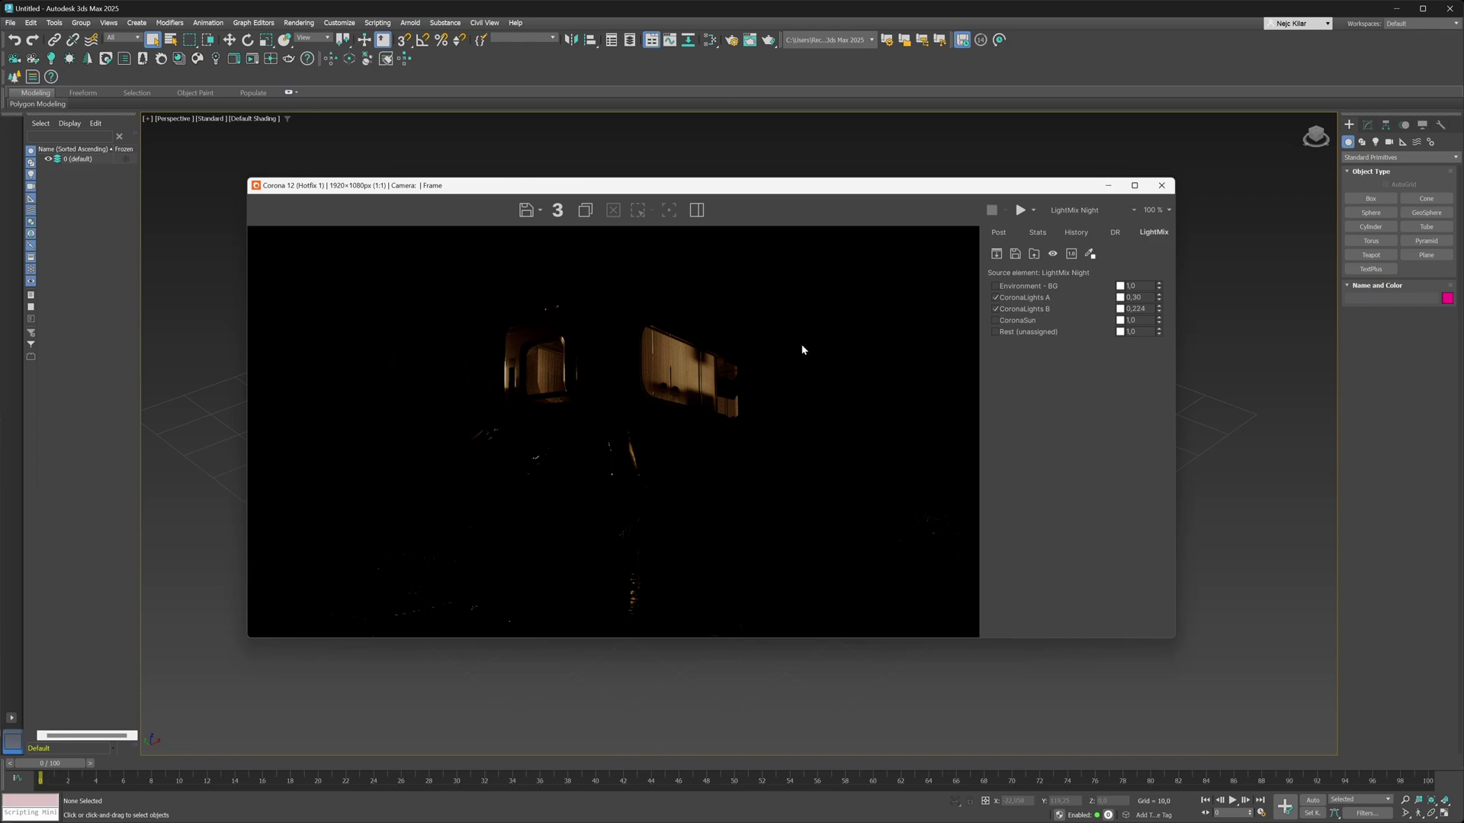
Open the Save Image dialog for the edited night image from History and browse the file formats without changing them.
left_click(1076, 232)
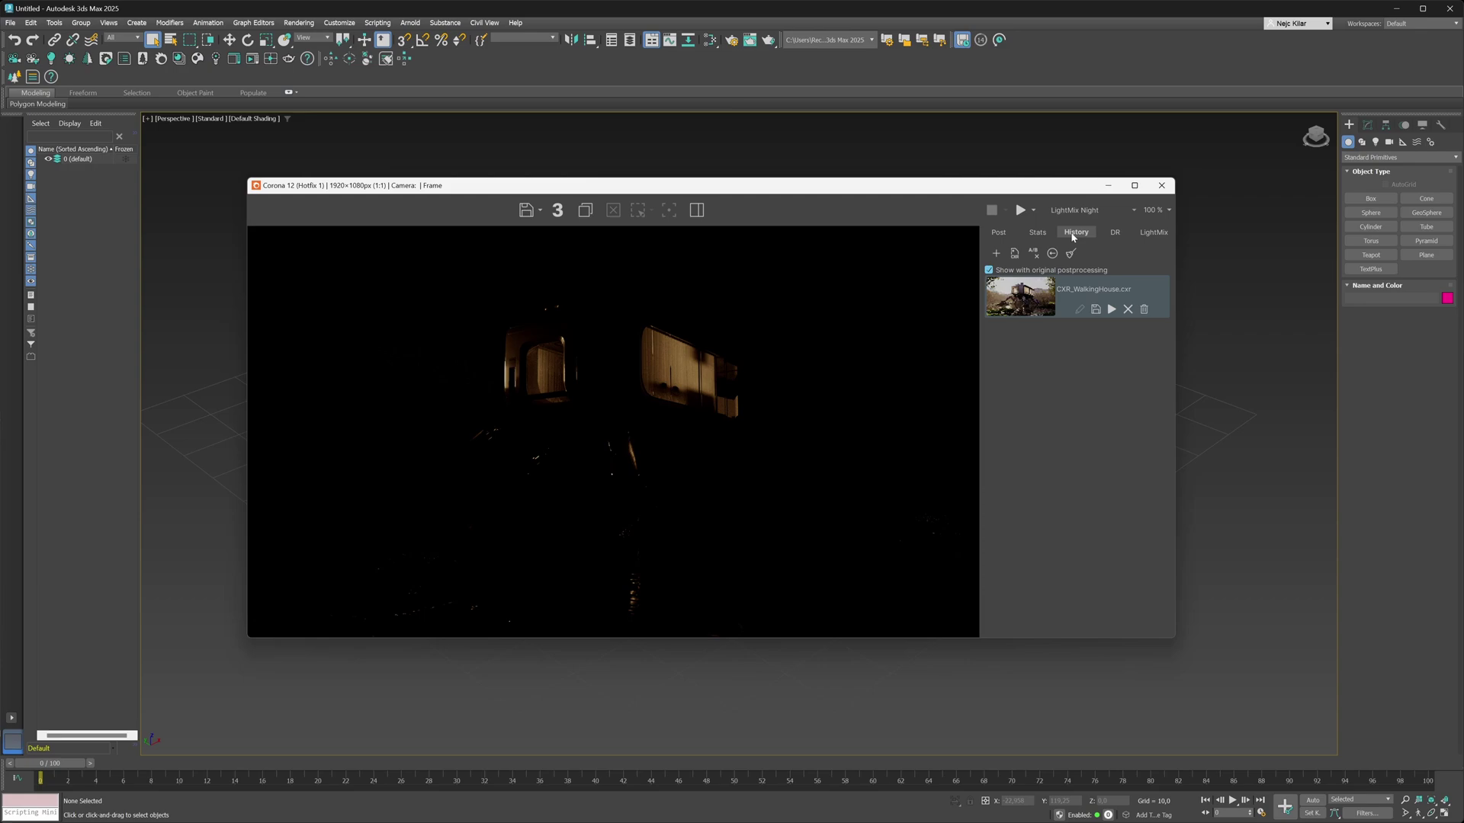
left_click(1096, 310)
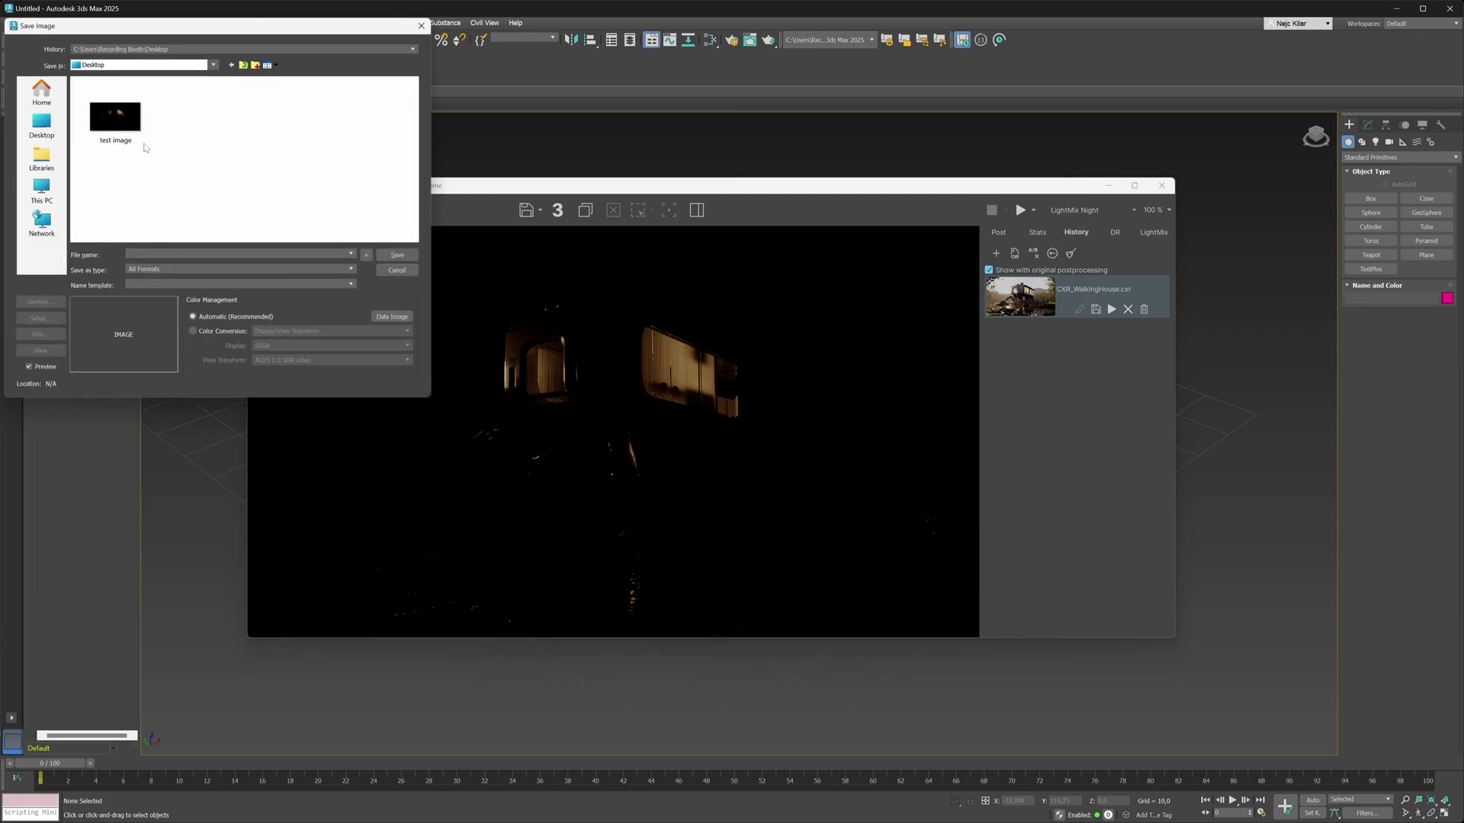
left_click(352, 270)
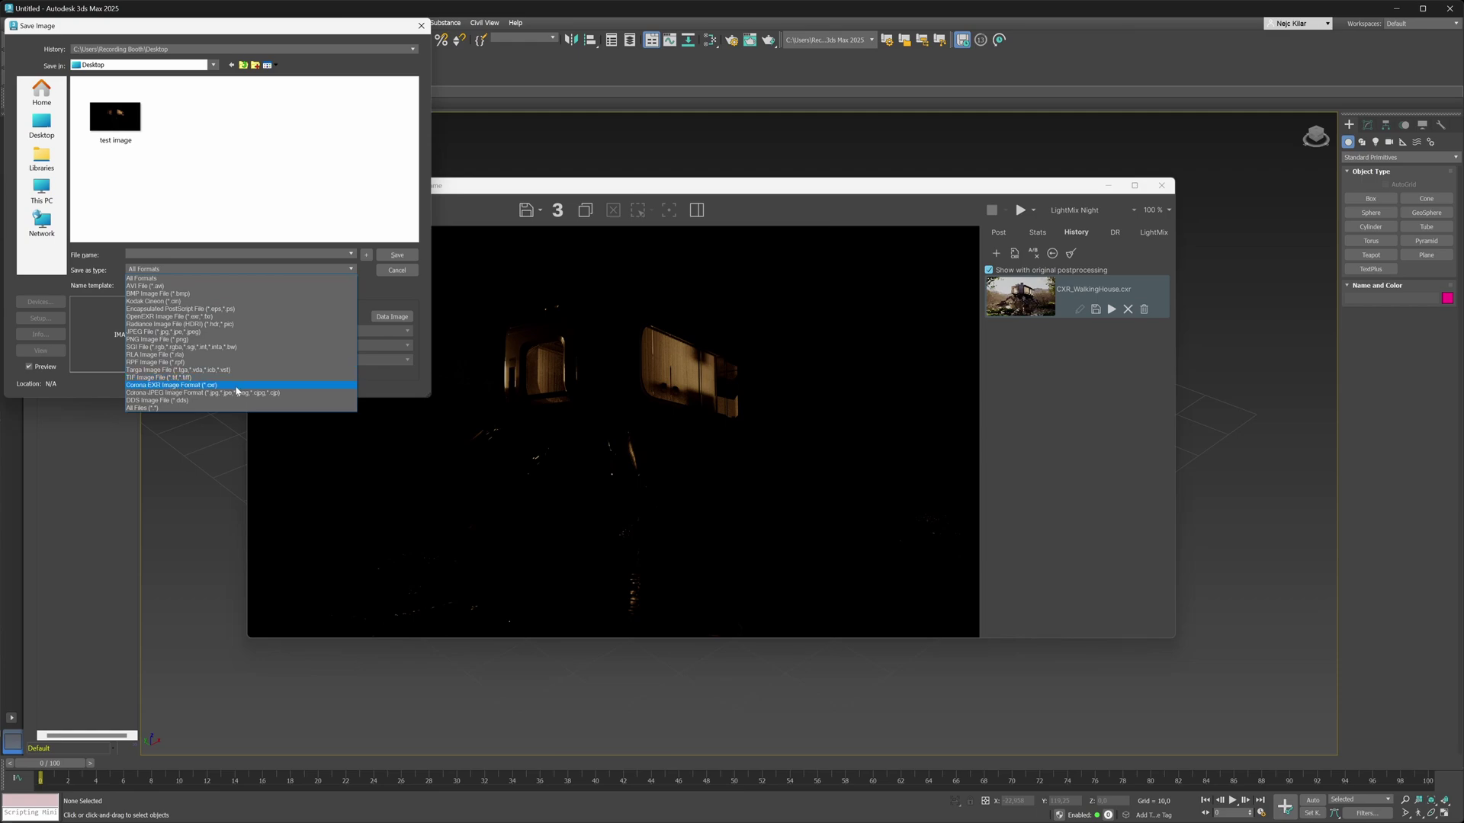
left_click(530, 389)
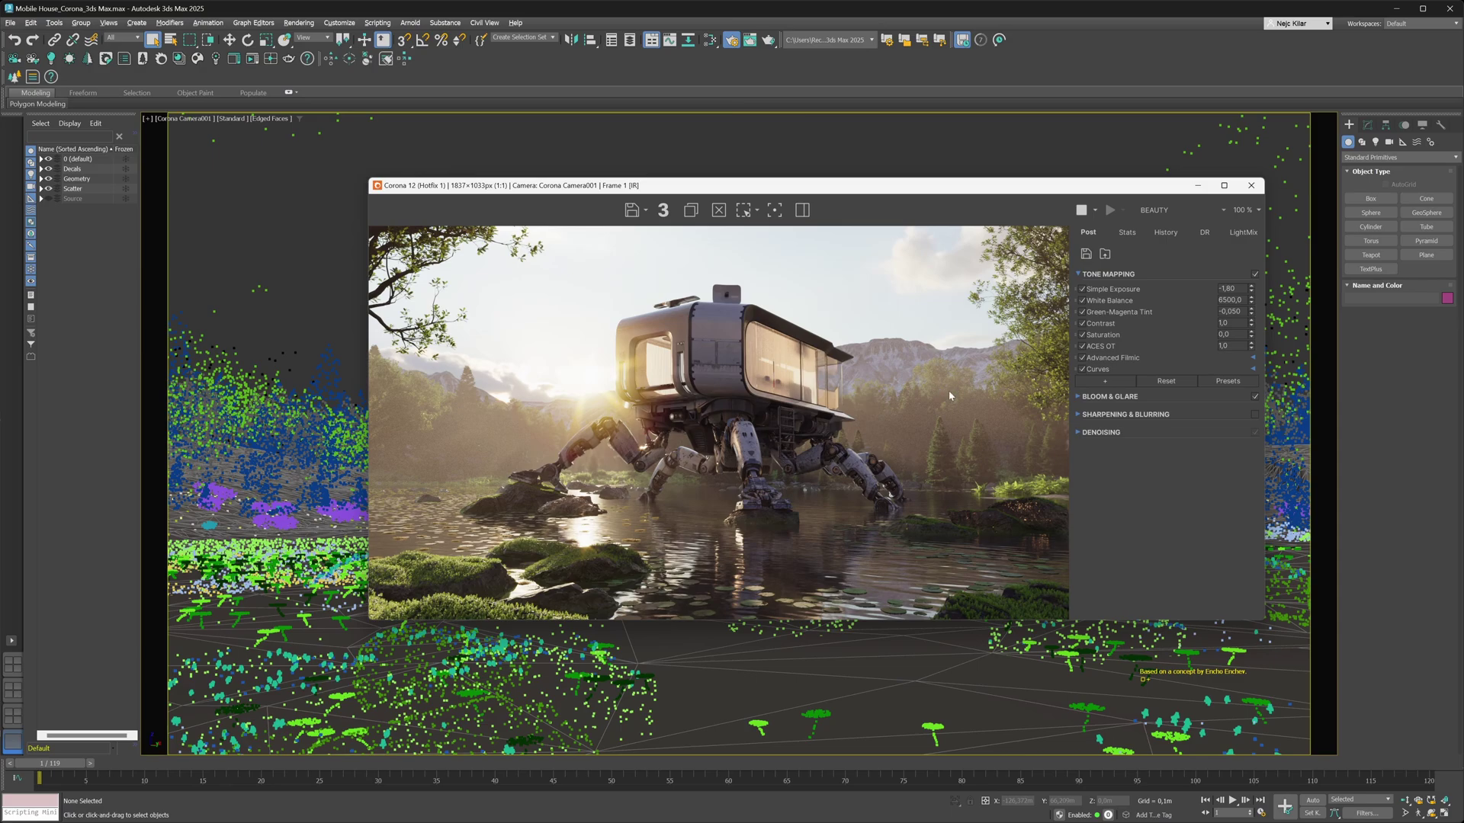
Enable Compute After Render for Bloom & Glare in the Post tab.
left_click(1080, 398)
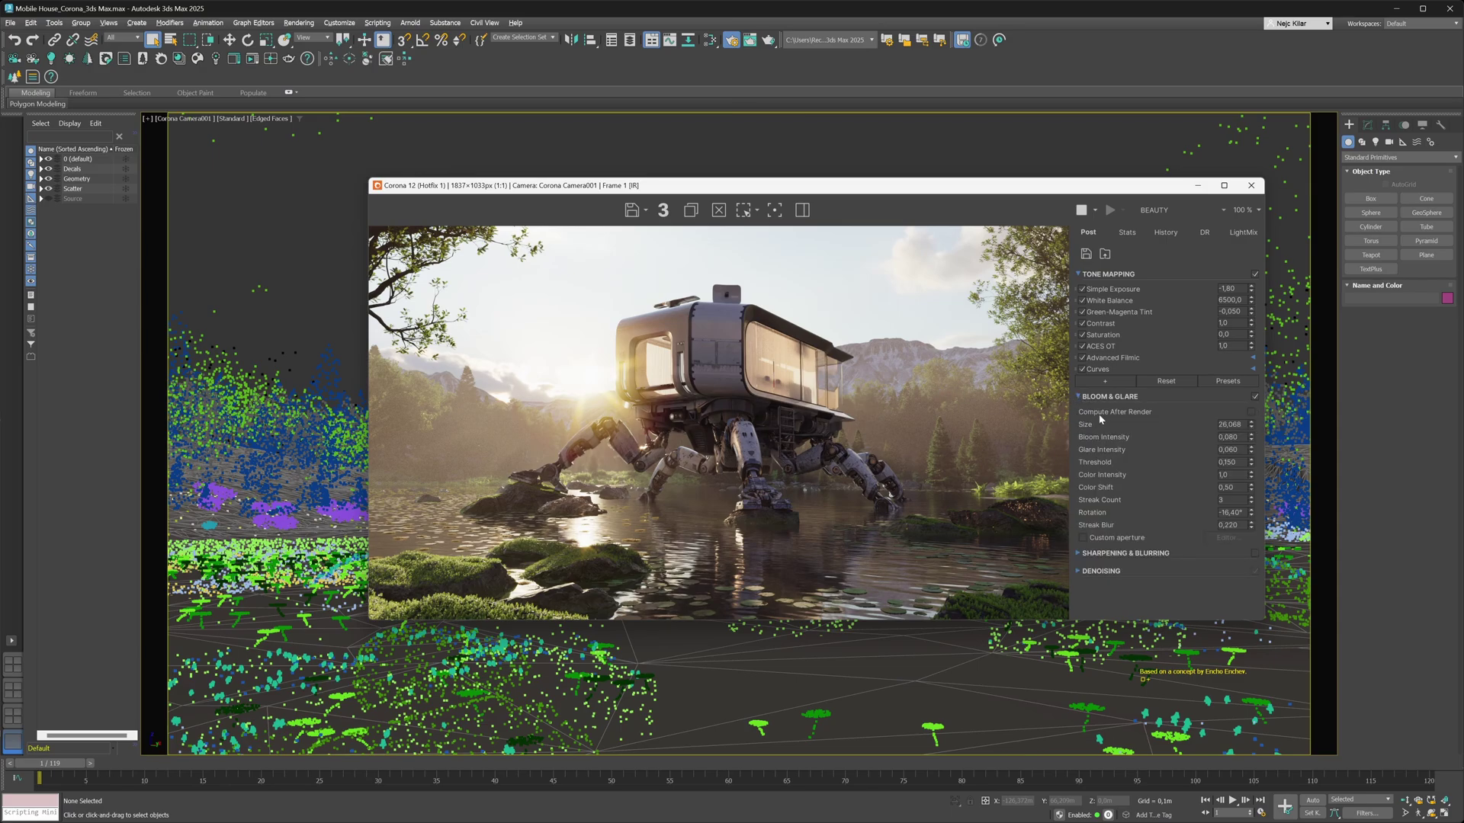
left_click(1251, 412)
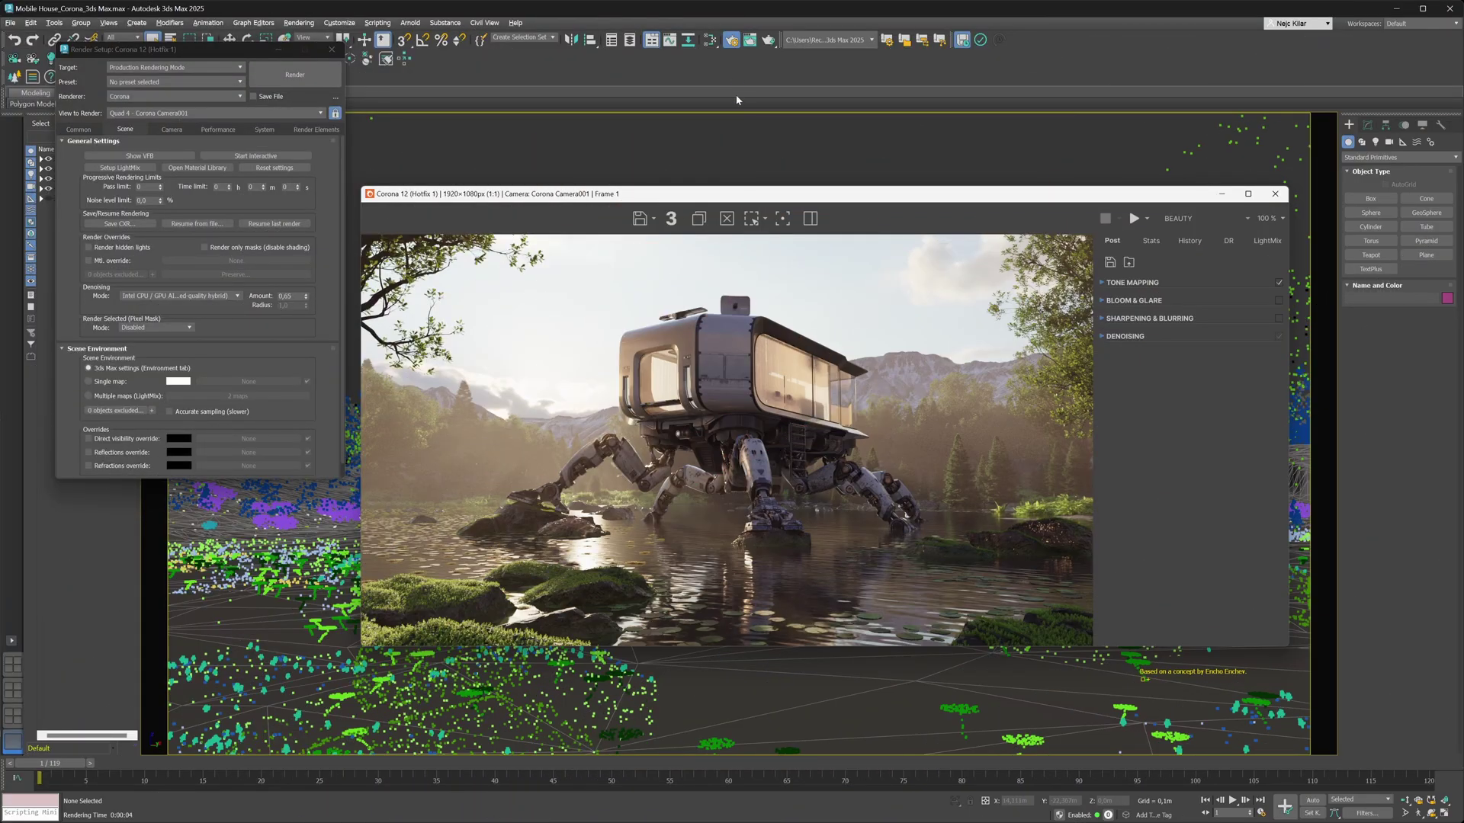
Change the VFB Type in System Settings from Corona VFB 2.0 to the old Corona VFB.
left_click(265, 129)
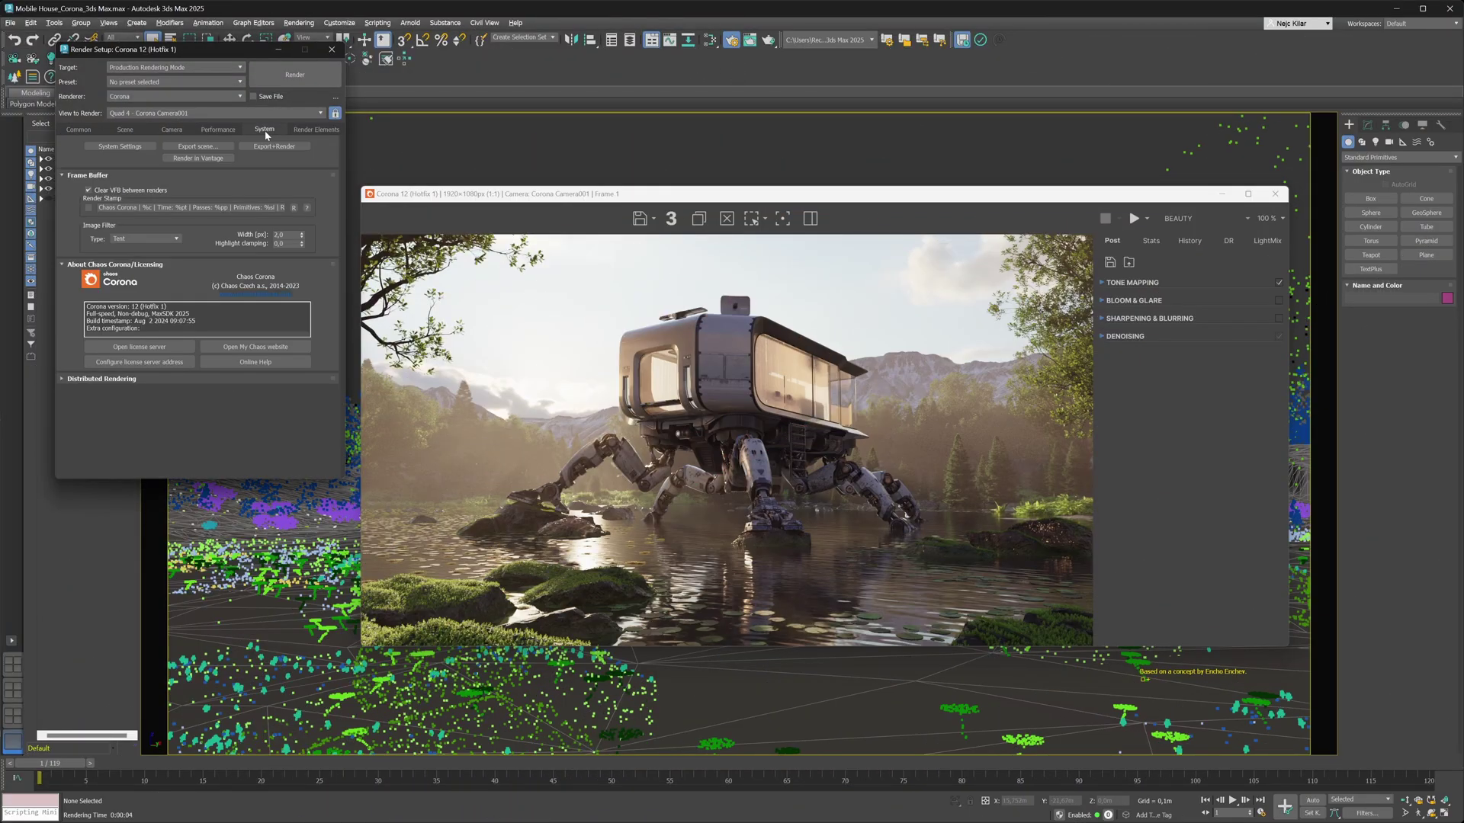
left_click(122, 147)
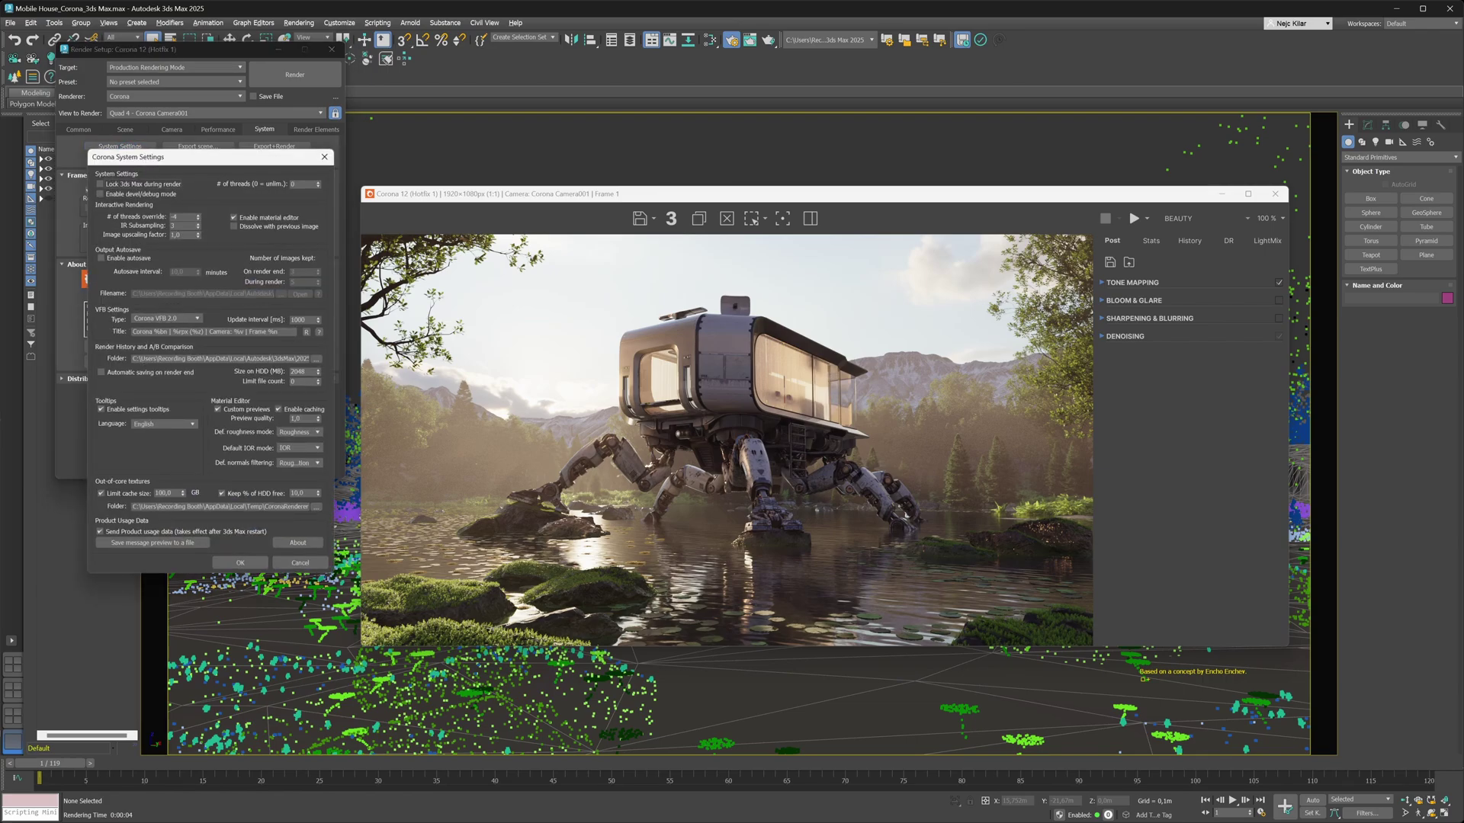
left_click(190, 320)
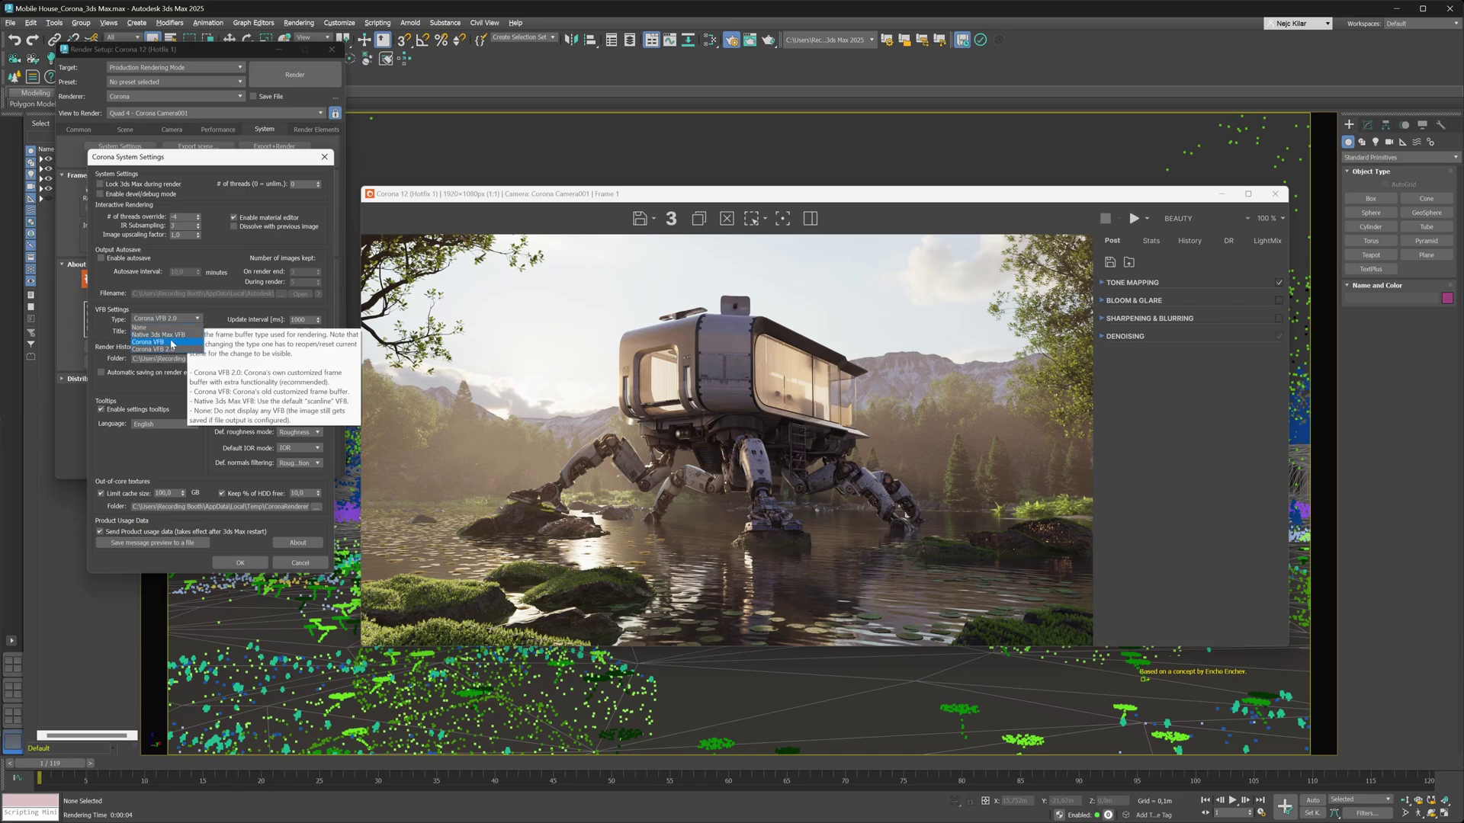
left_click(162, 347)
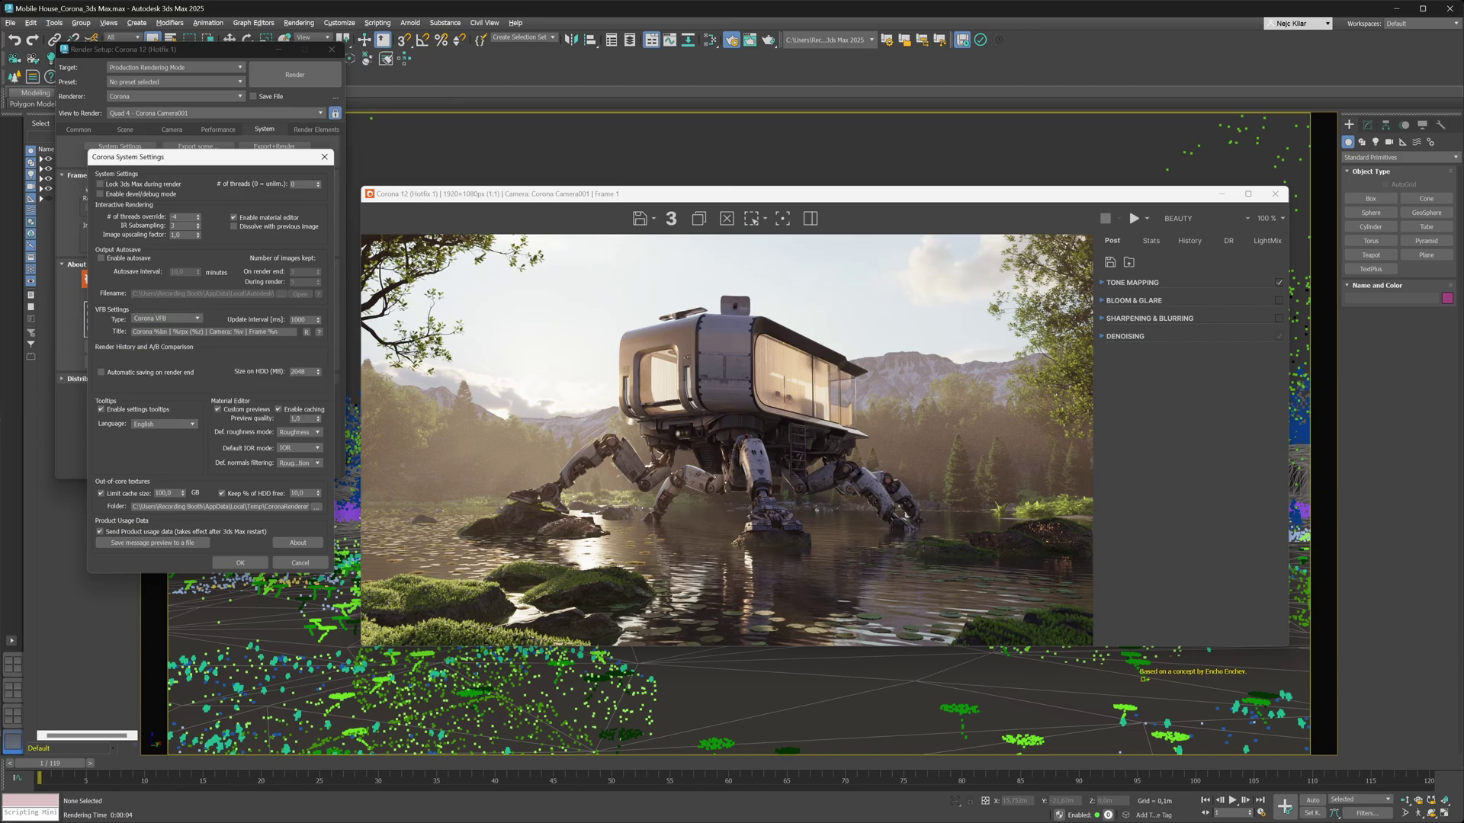
left_click(240, 562)
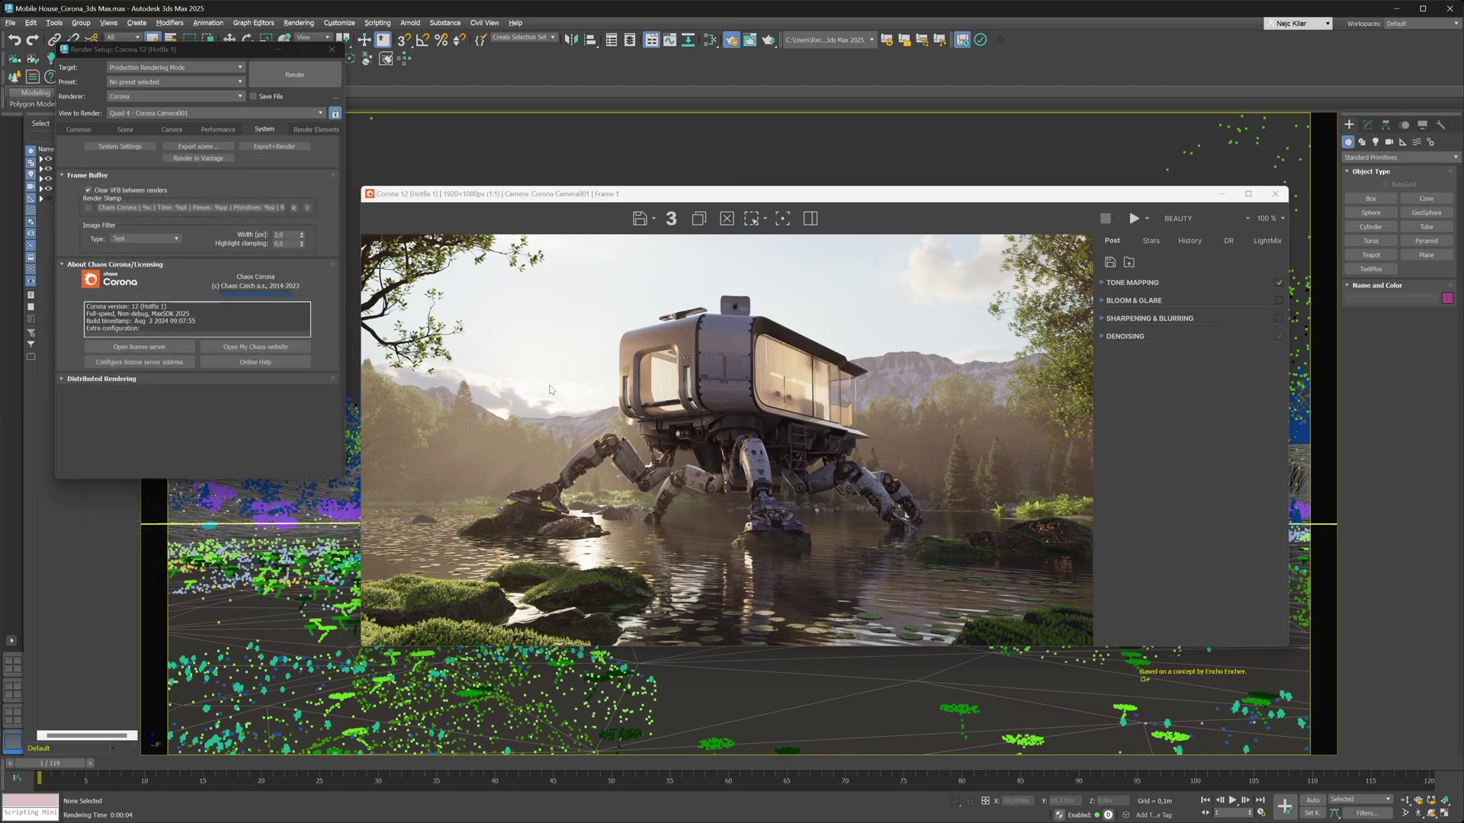